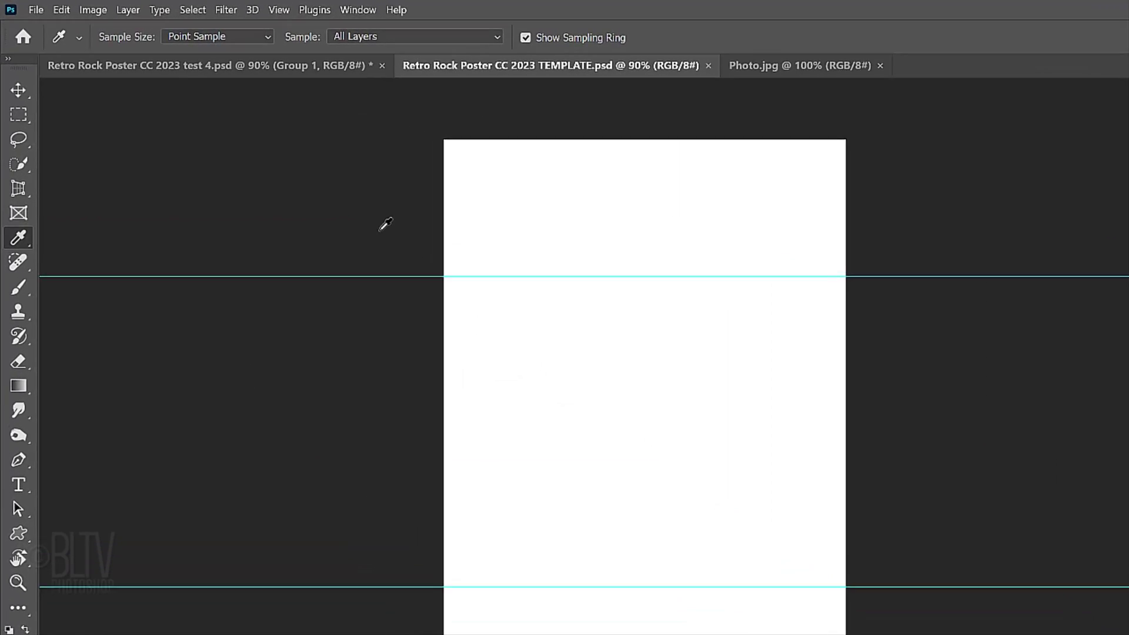
Step: Show the template's guides so its three horizontal cyan guide lines appear
left_click(279, 9)
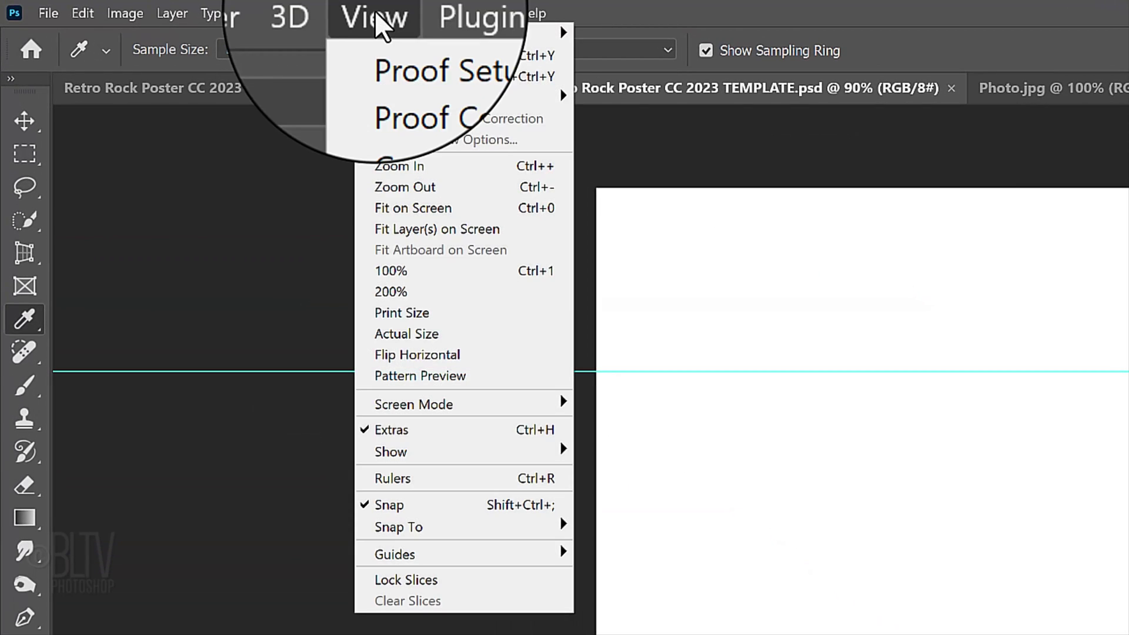
mouse_move(393, 452)
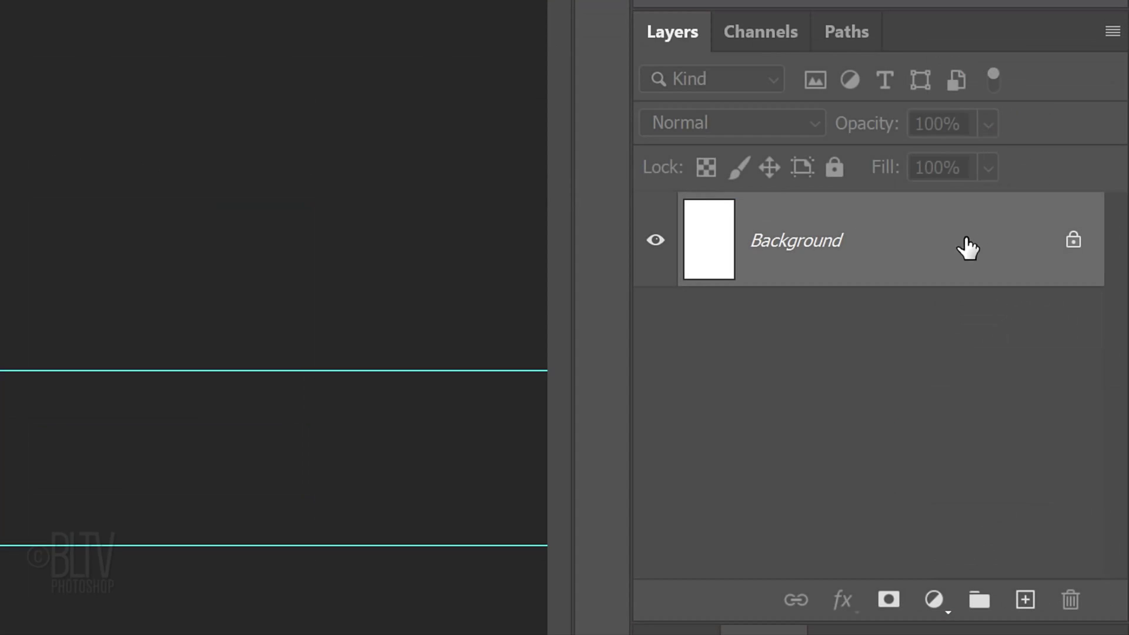
Step: Unlock the Background as Layer 0 and enable a Gradient Overlay layer style
left_click(1074, 244)
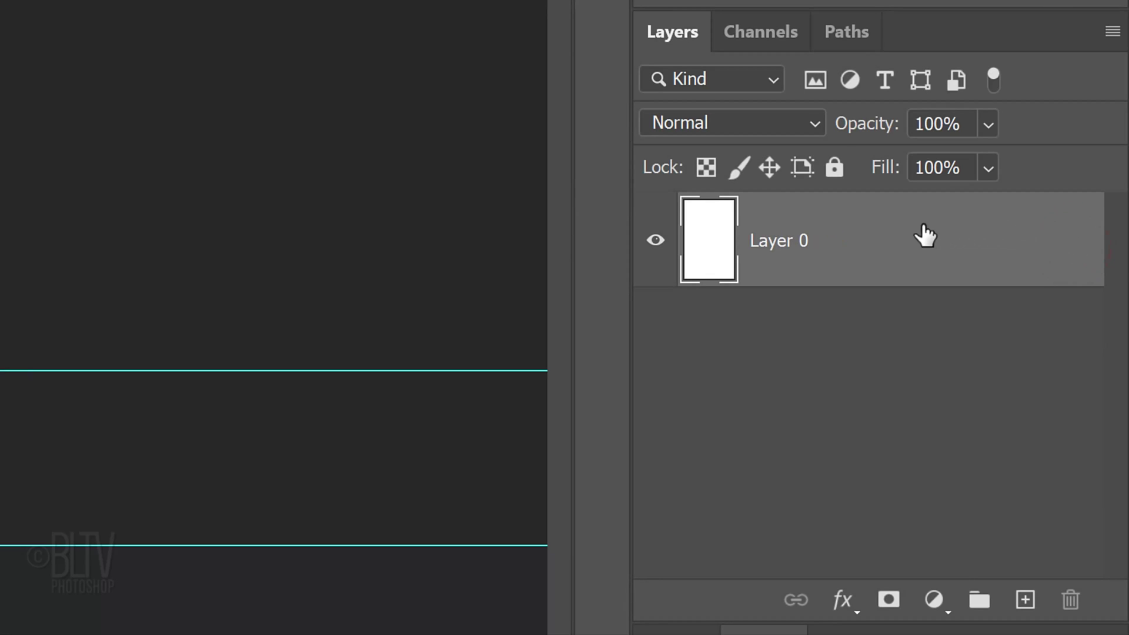
double_click(883, 244)
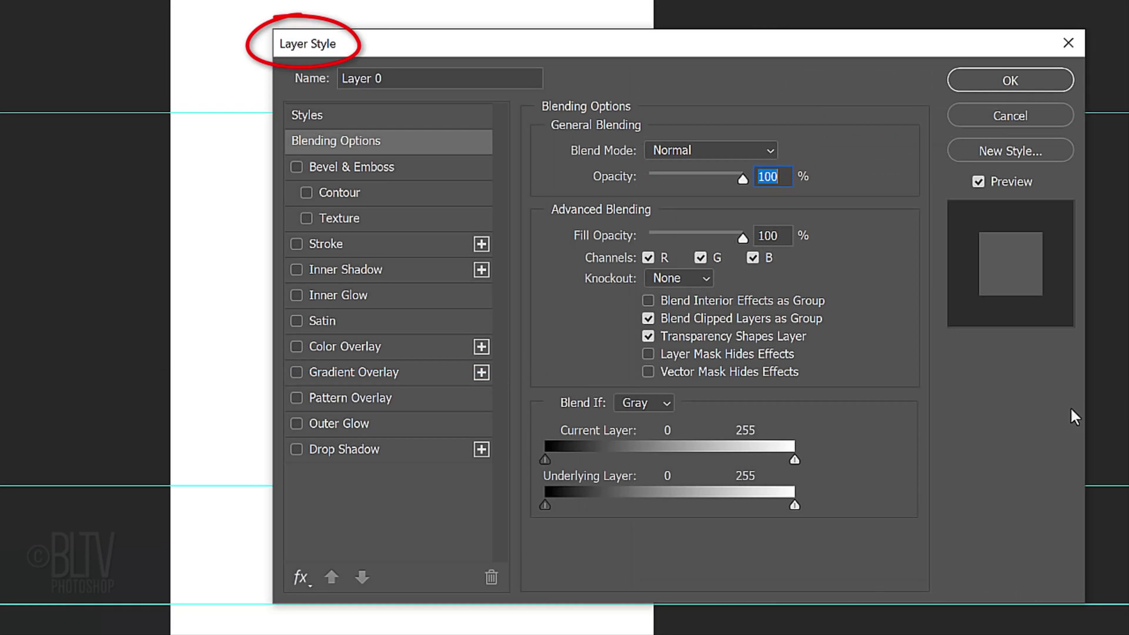
left_click(358, 372)
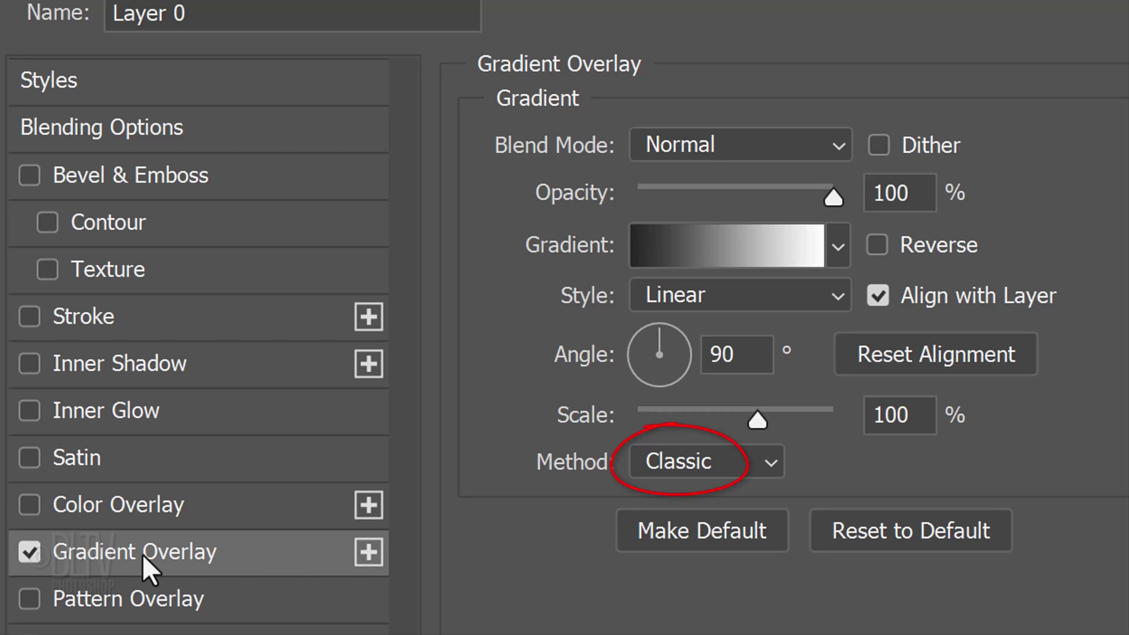
Step: Change the gradient's left stop to blue 418EB8 and add another stop near the left
left_click(705, 244)
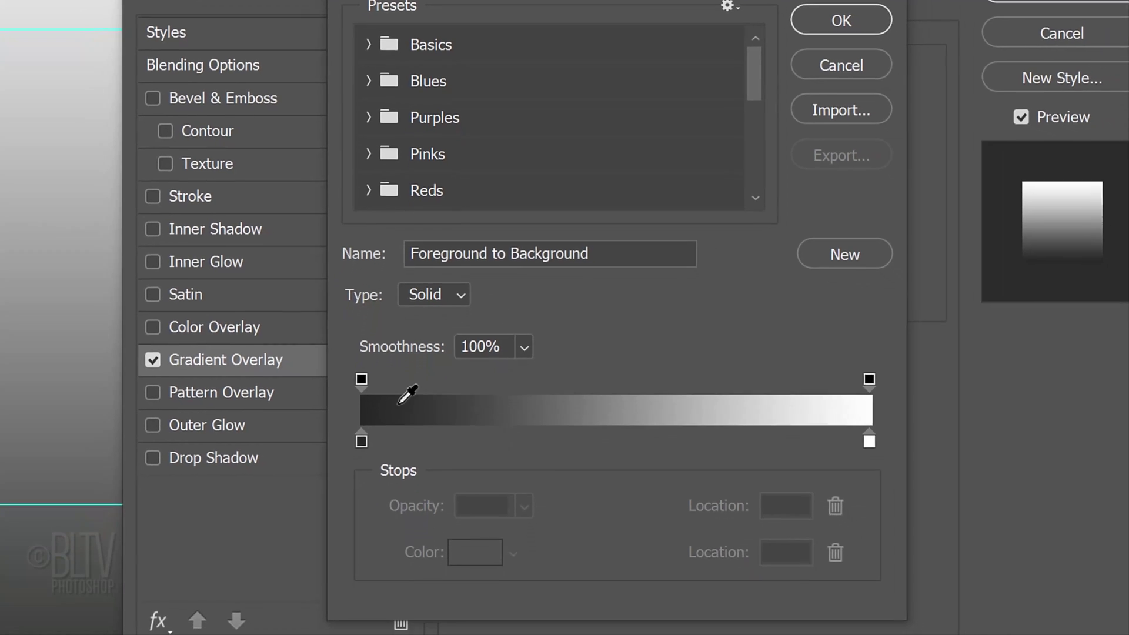
left_click(362, 441)
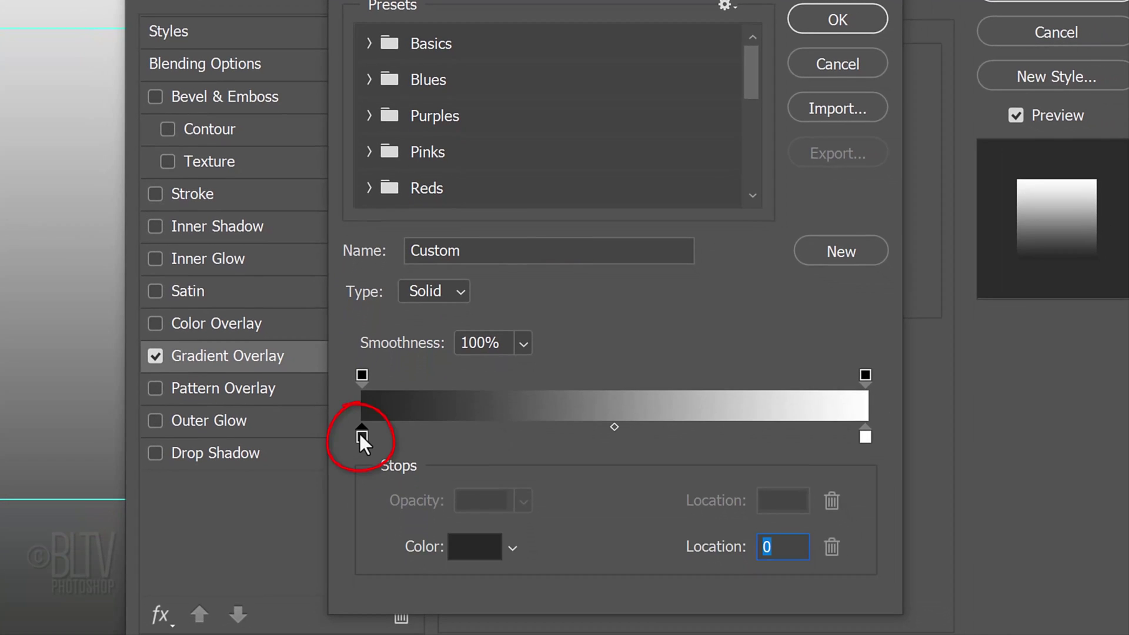
left_click(462, 545)
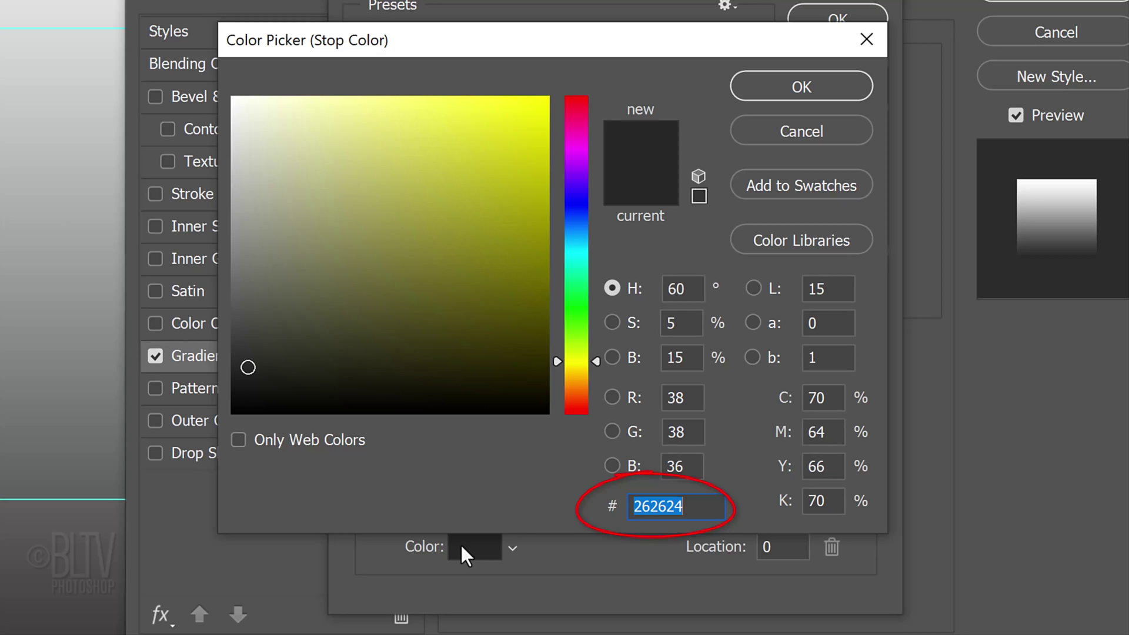
type("4")
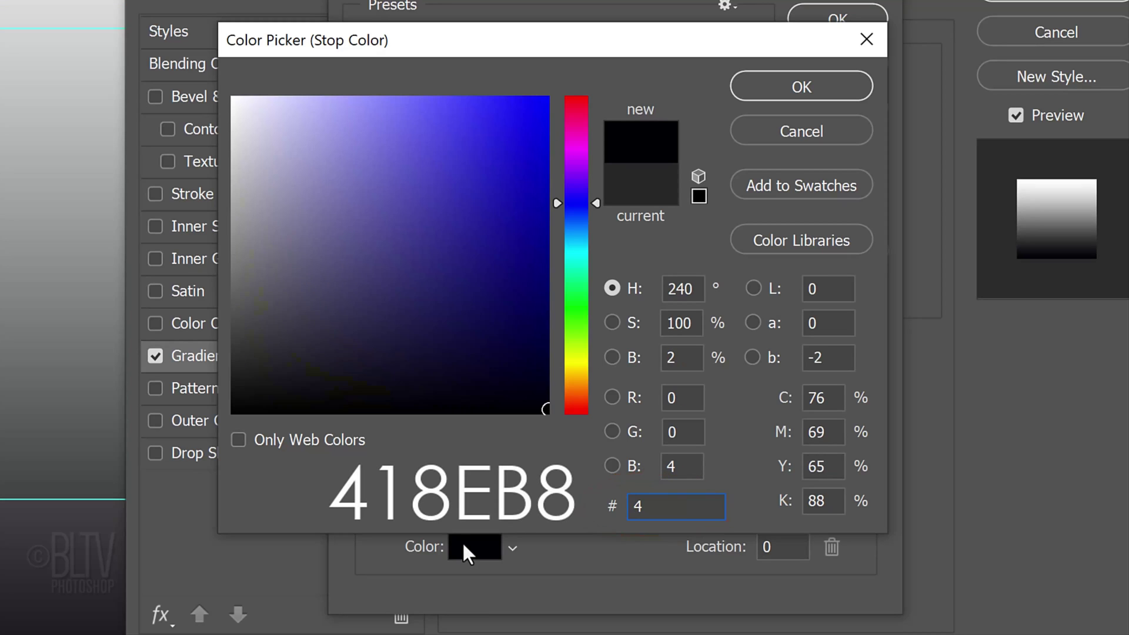
type("18")
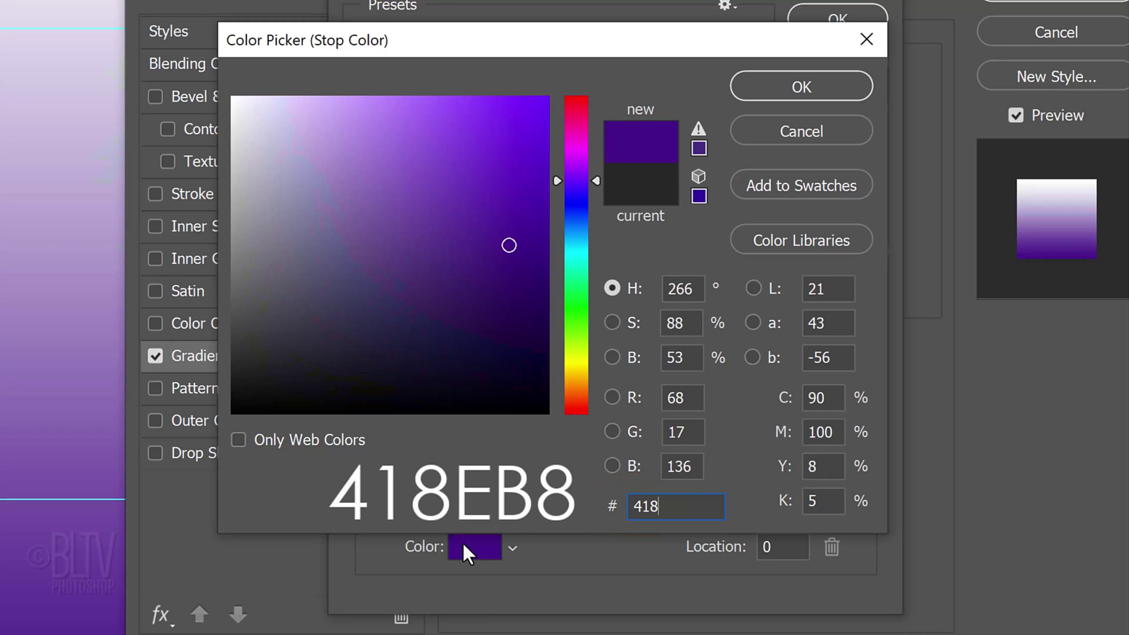
type("EB8")
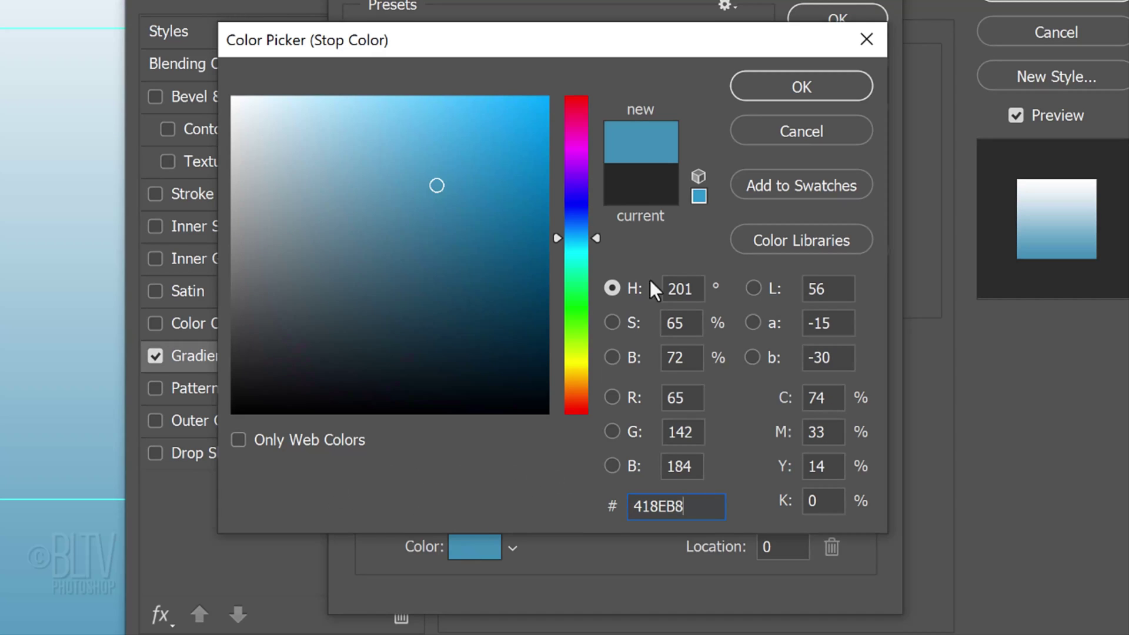
key("Return")
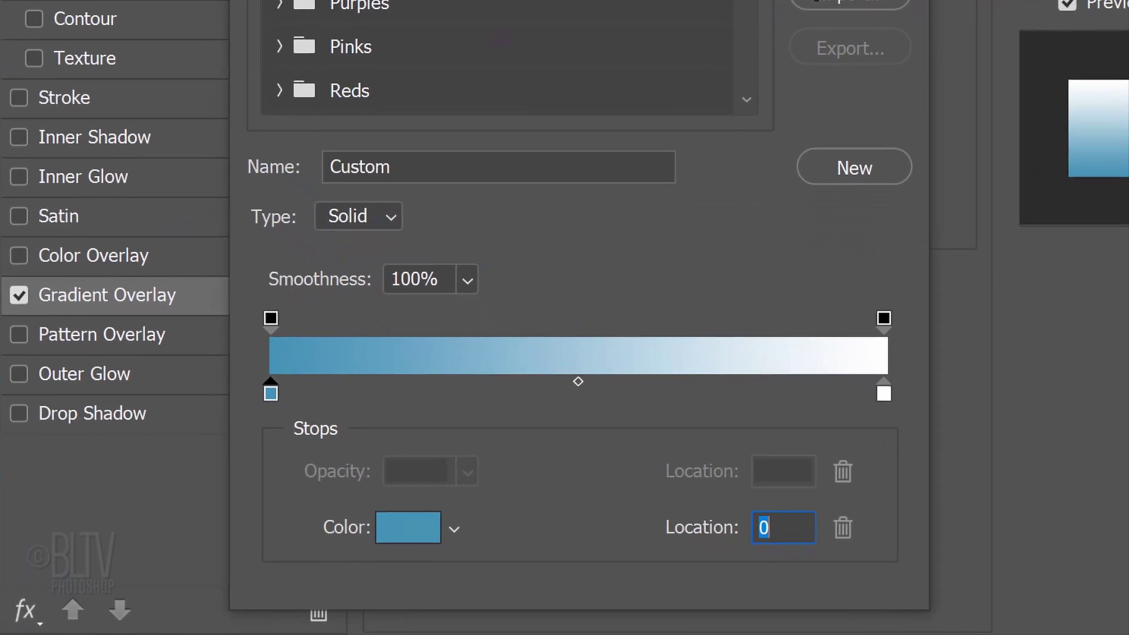
left_click(388, 393)
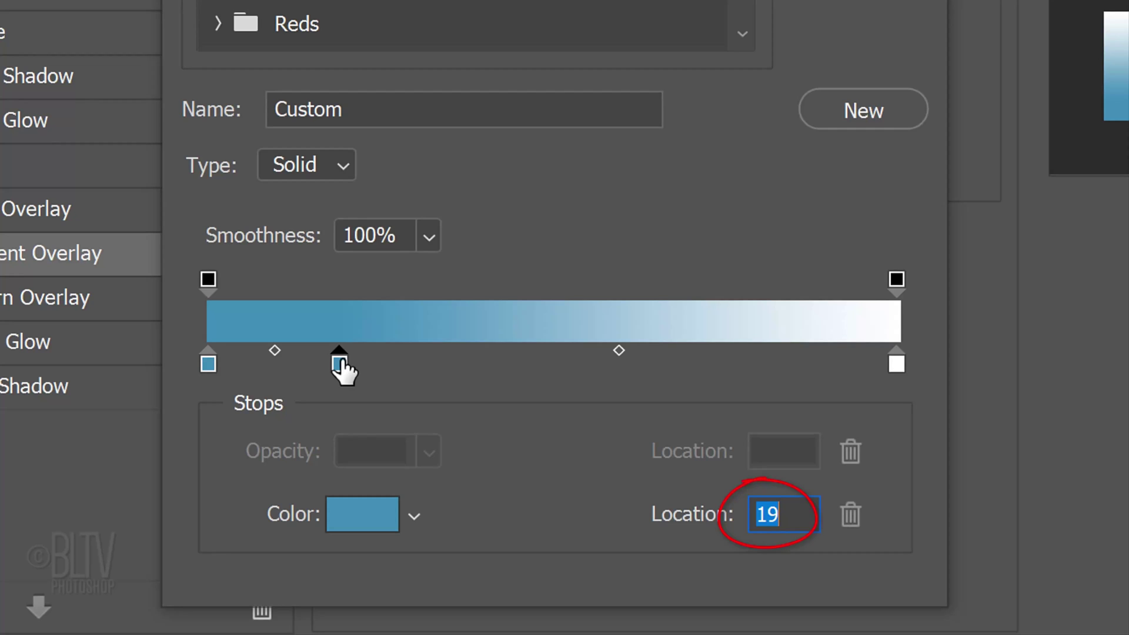
Step: Place the added stop at location 30 and add a yellow D2BD26 stop at 40
type("30")
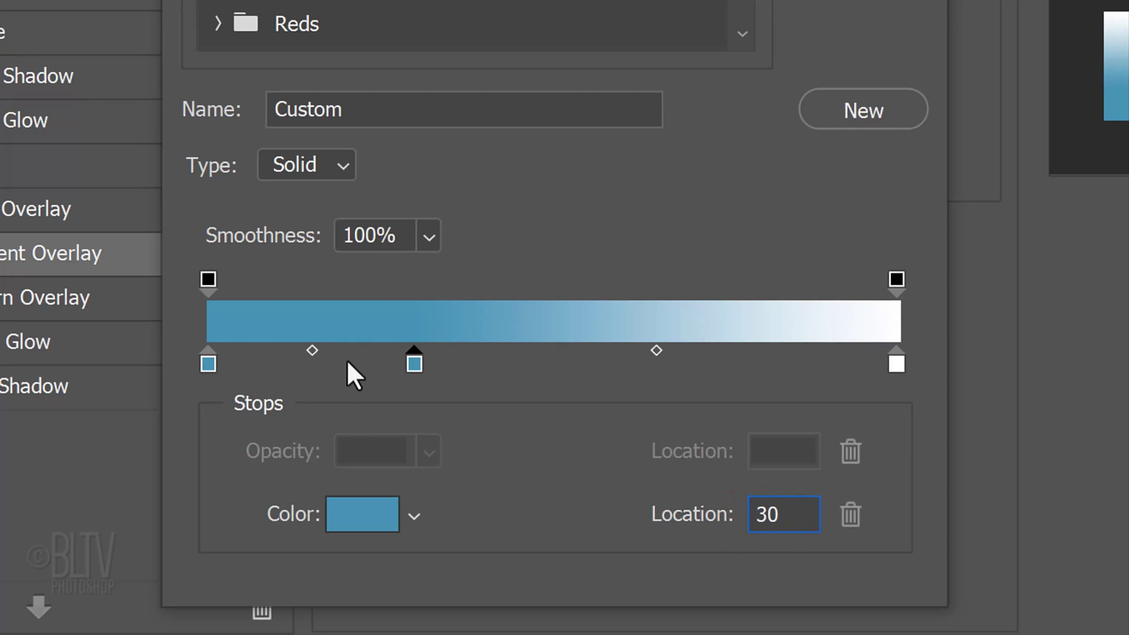
left_click(531, 361)
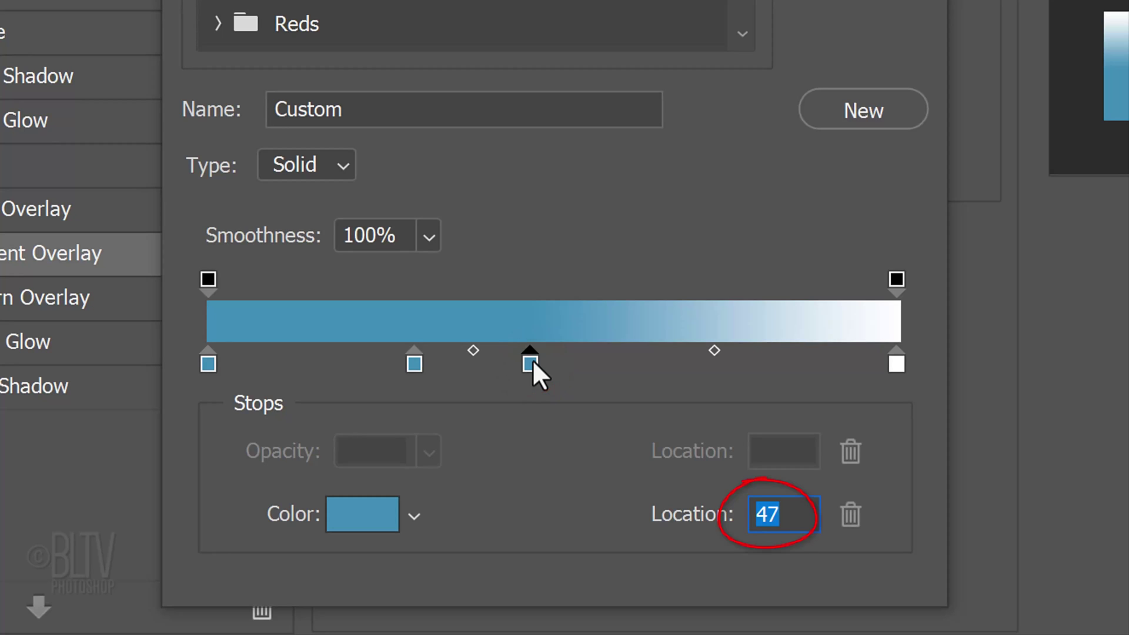
type("40")
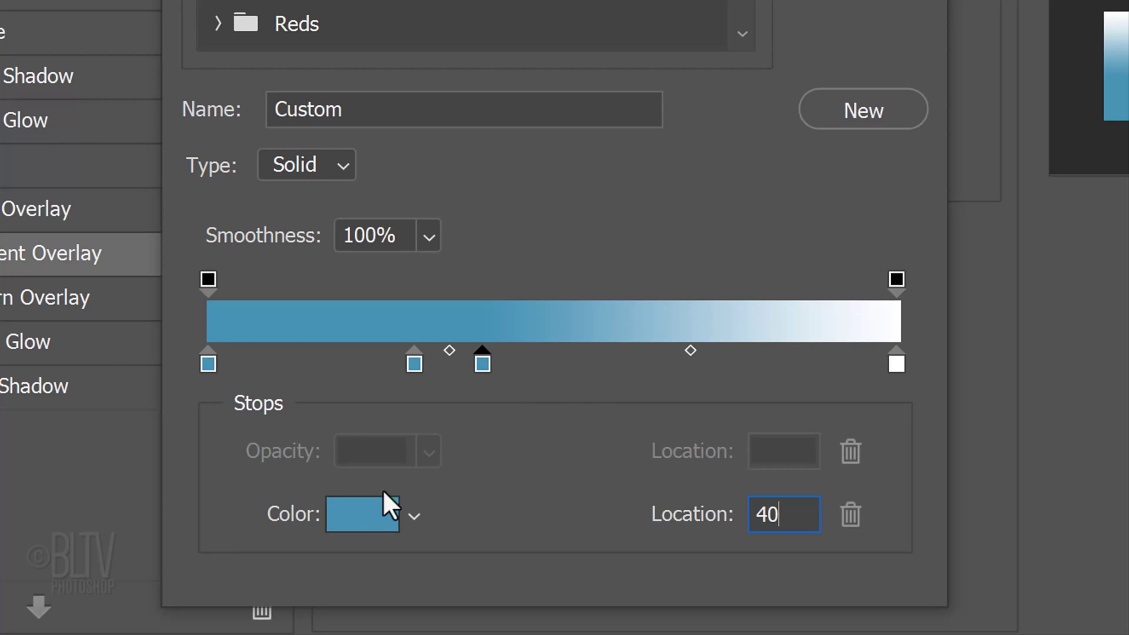
left_click(361, 512)
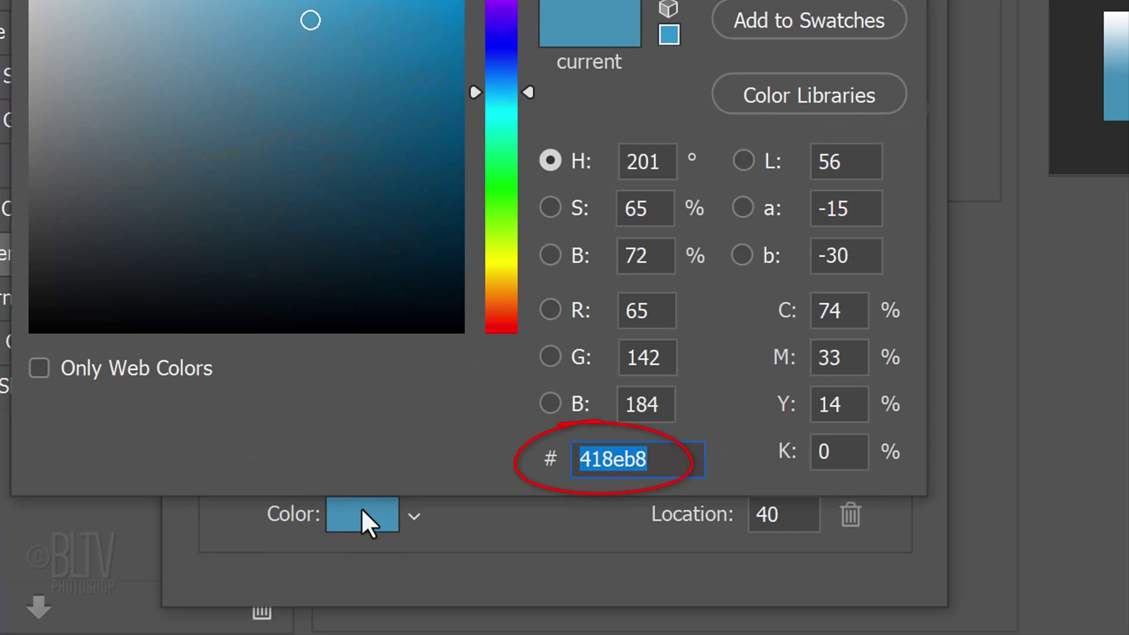
type("D")
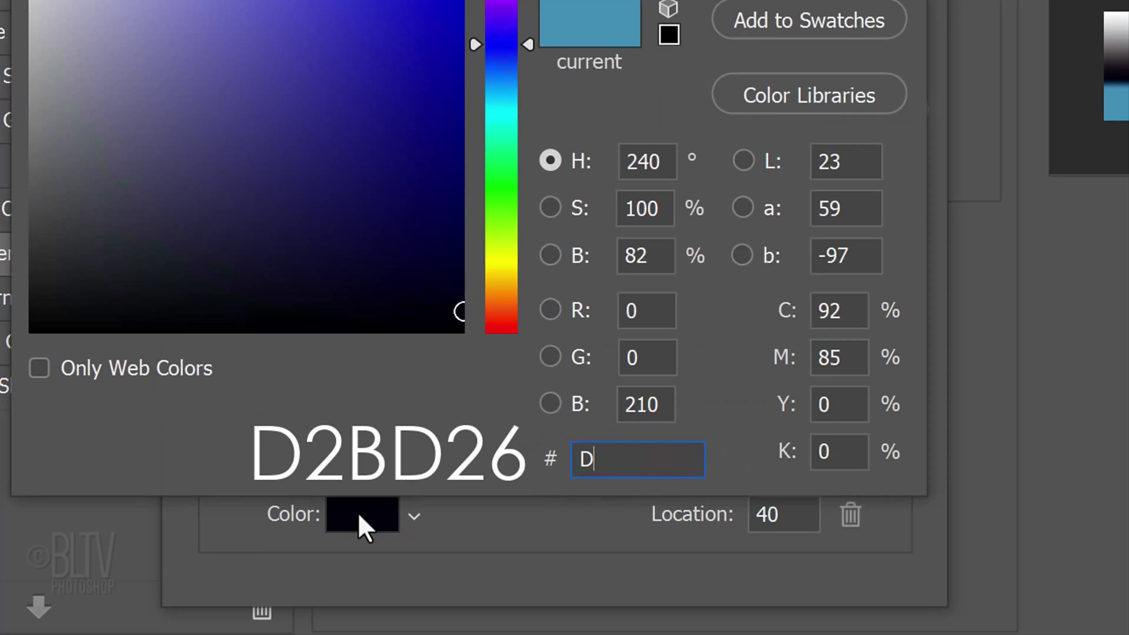
type("2B")
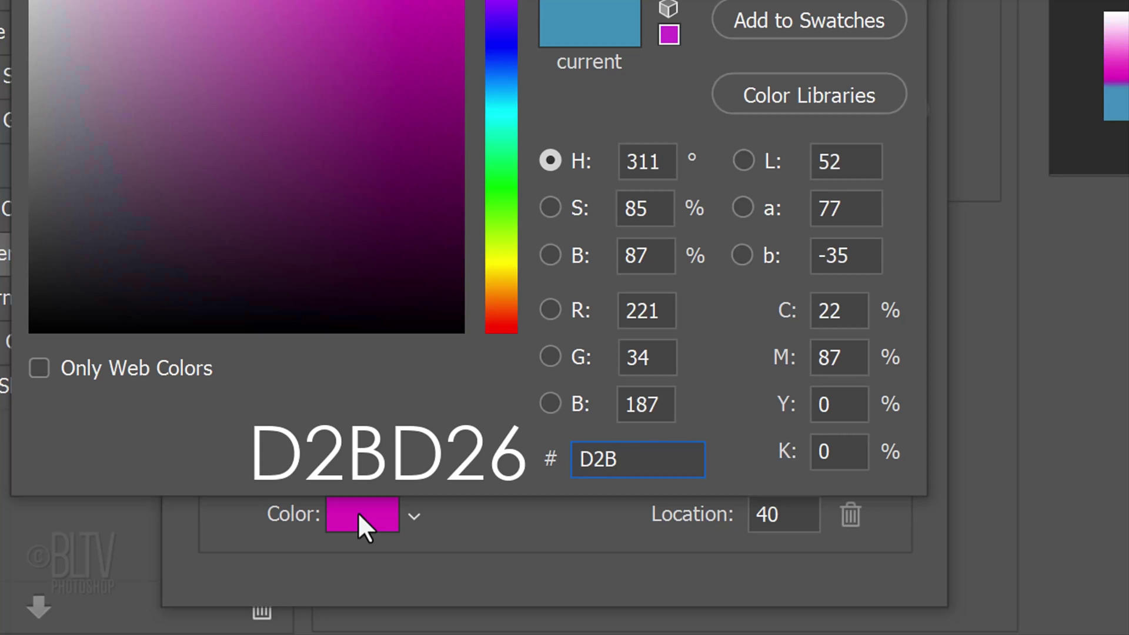
type("D26")
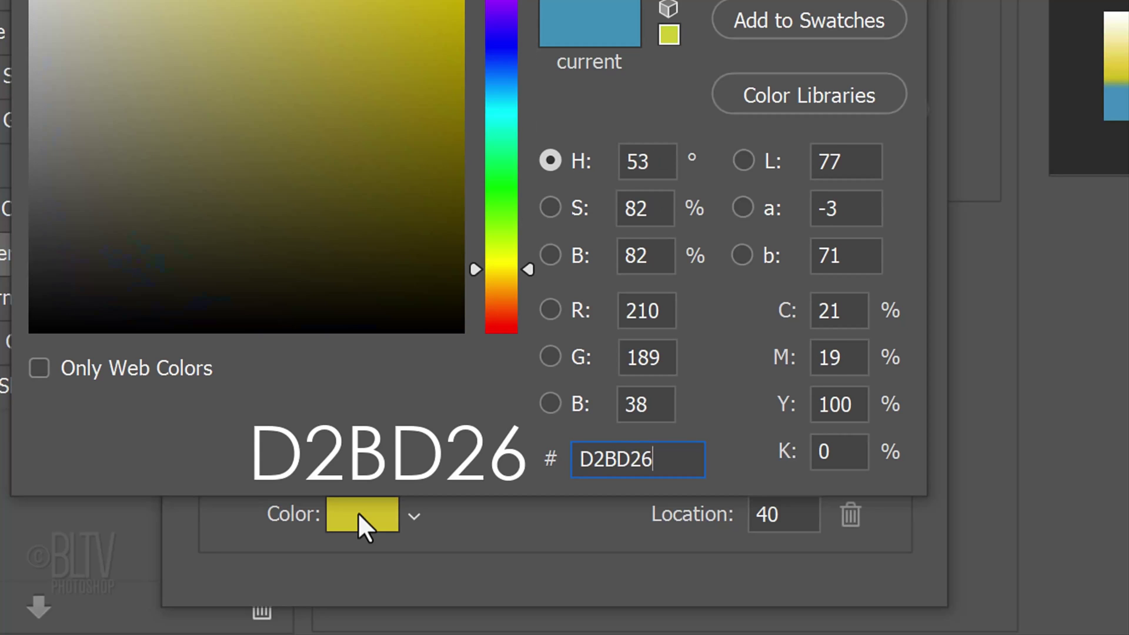
key("Return")
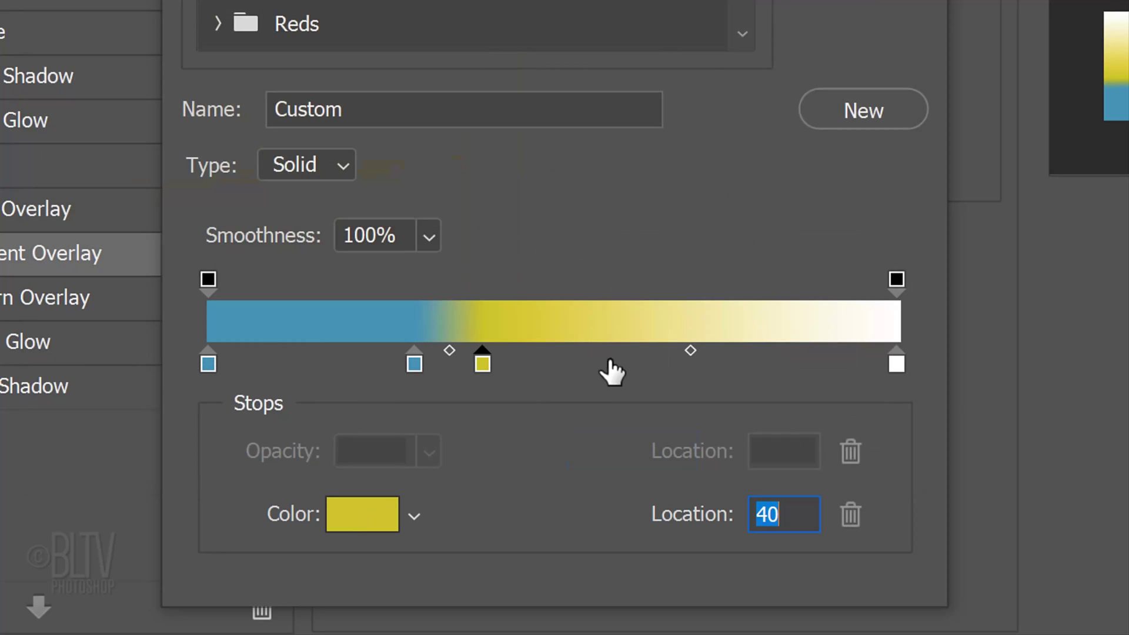
Step: Add a second yellow stop at 65 and make the right stop pink BD6285 at 75
left_click(616, 361)
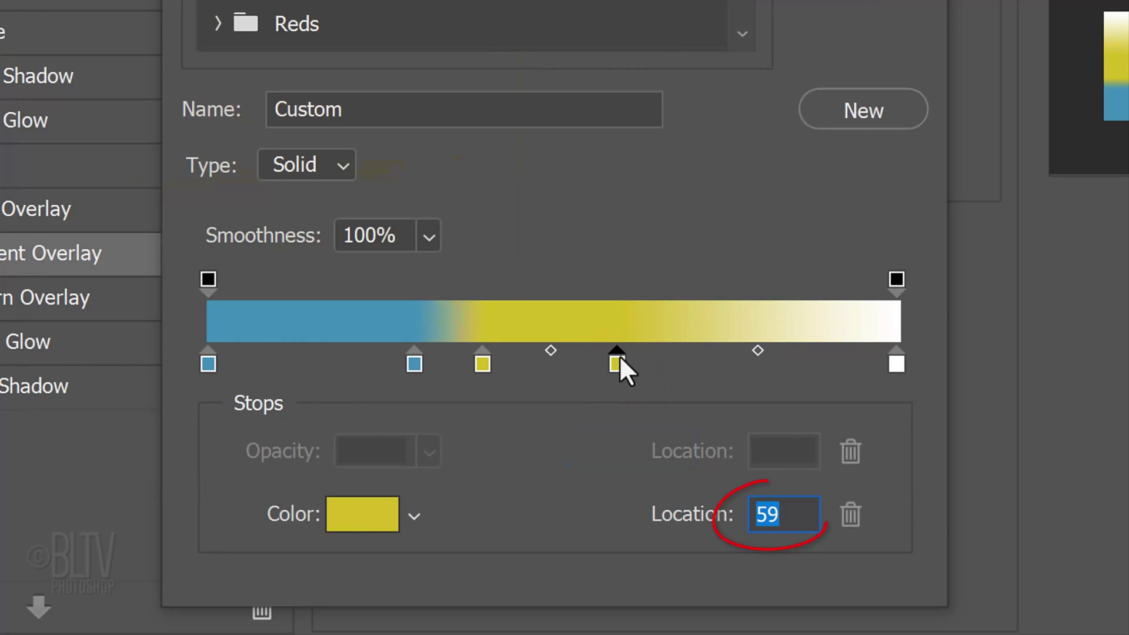
type("65")
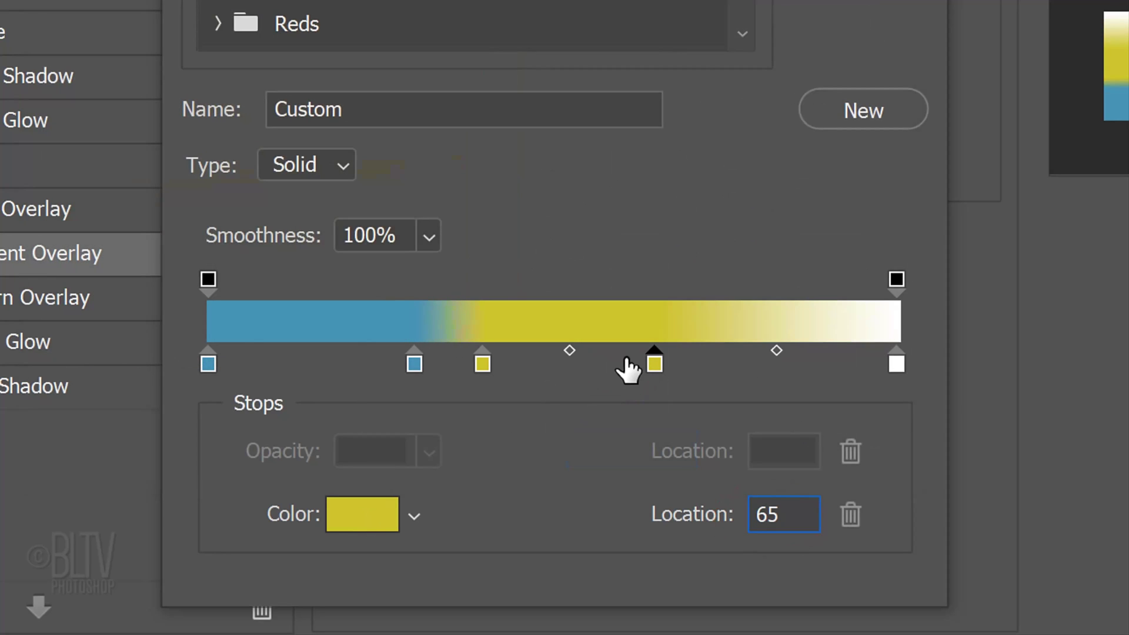
left_click(894, 363)
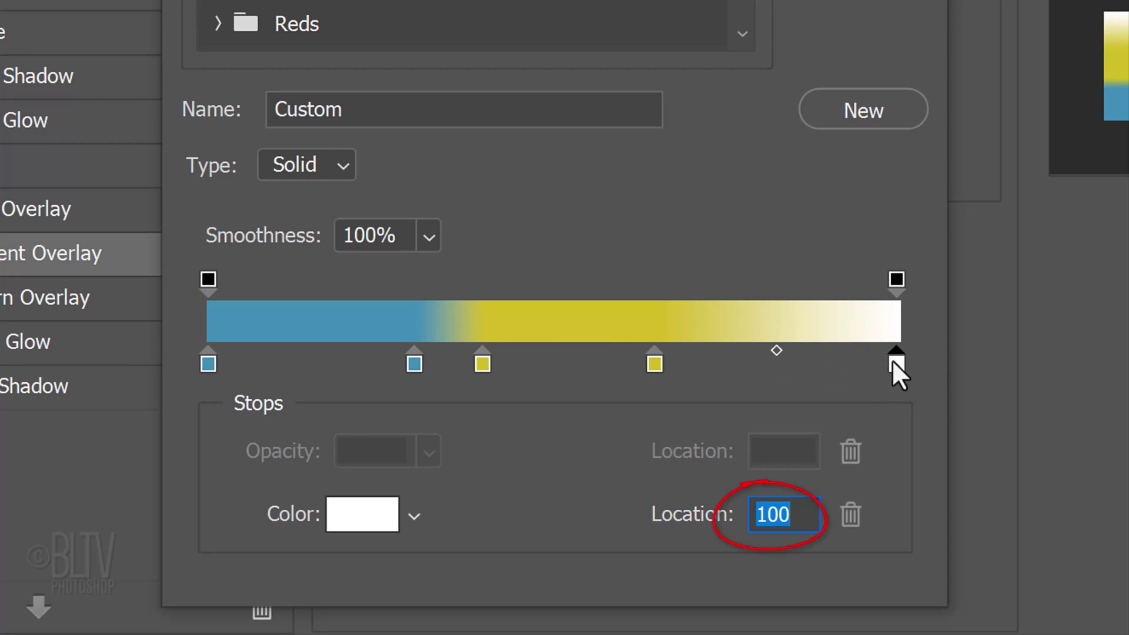
type("75")
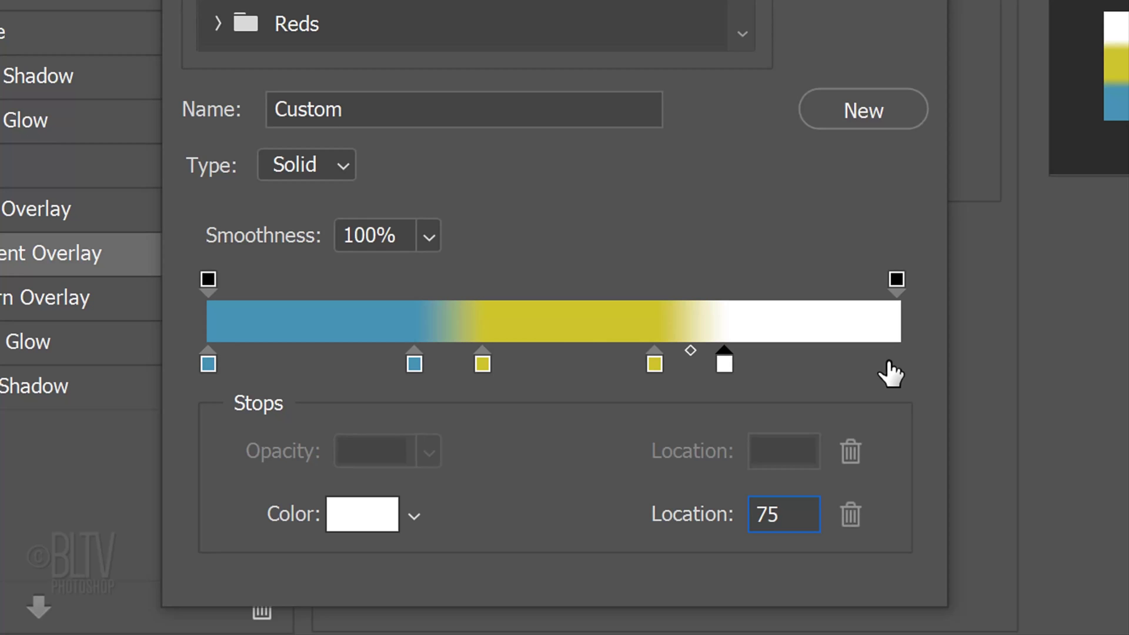
left_click(373, 515)
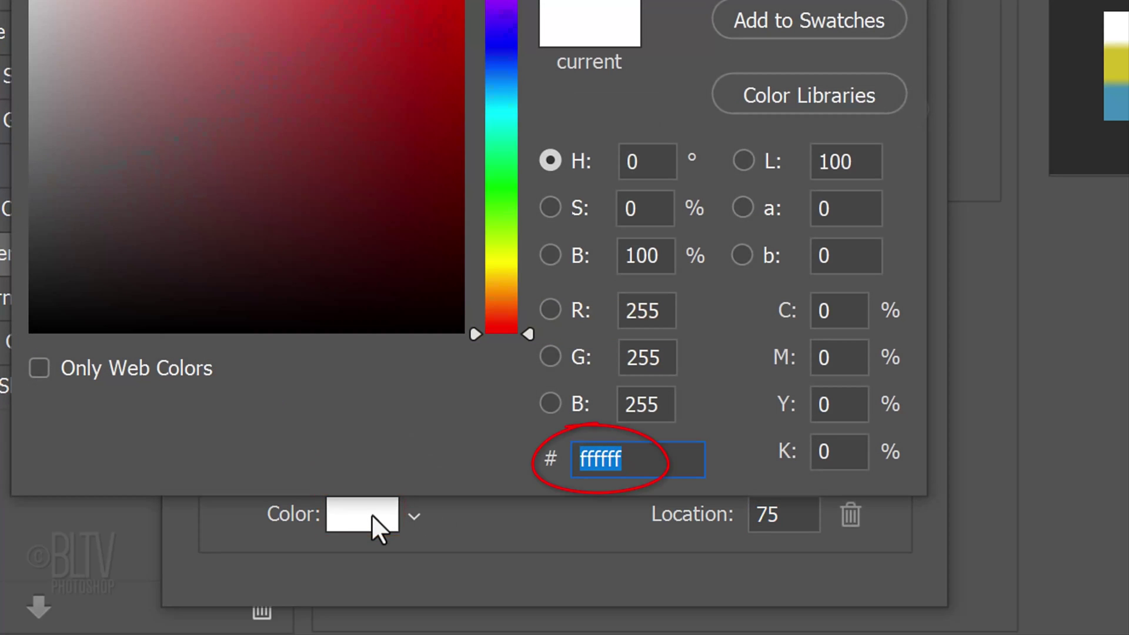
type("BD")
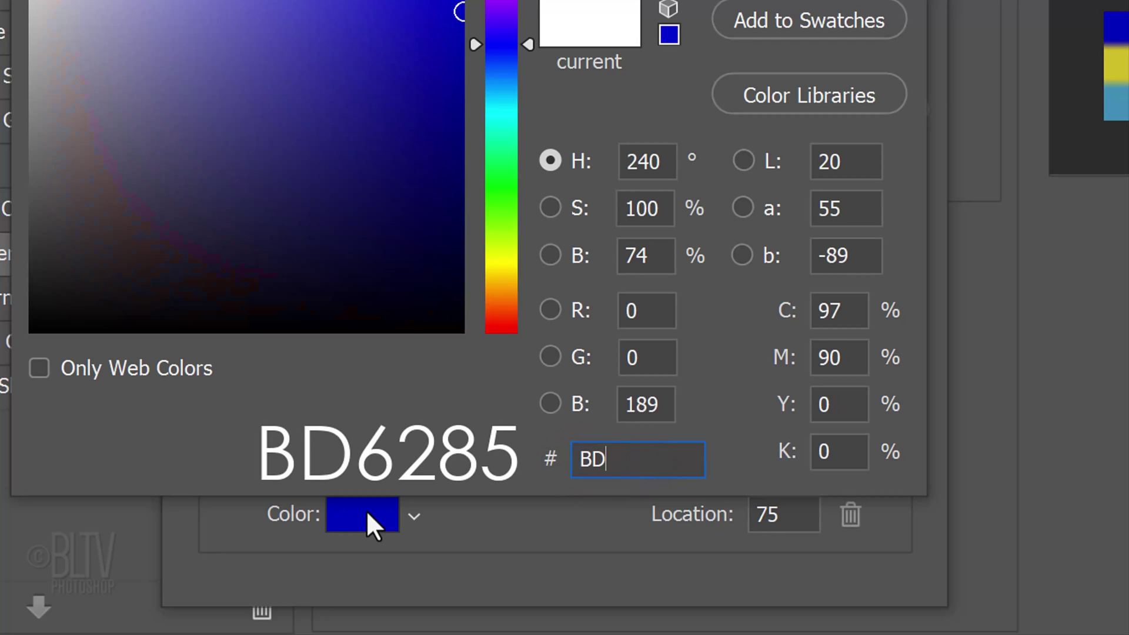
type("62")
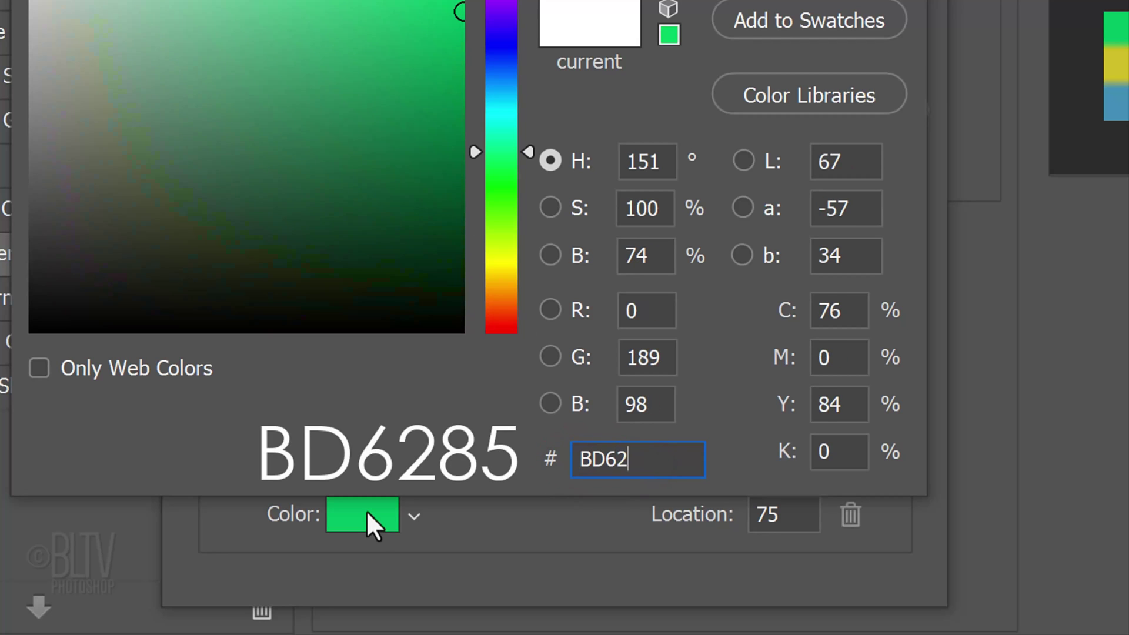
type("85")
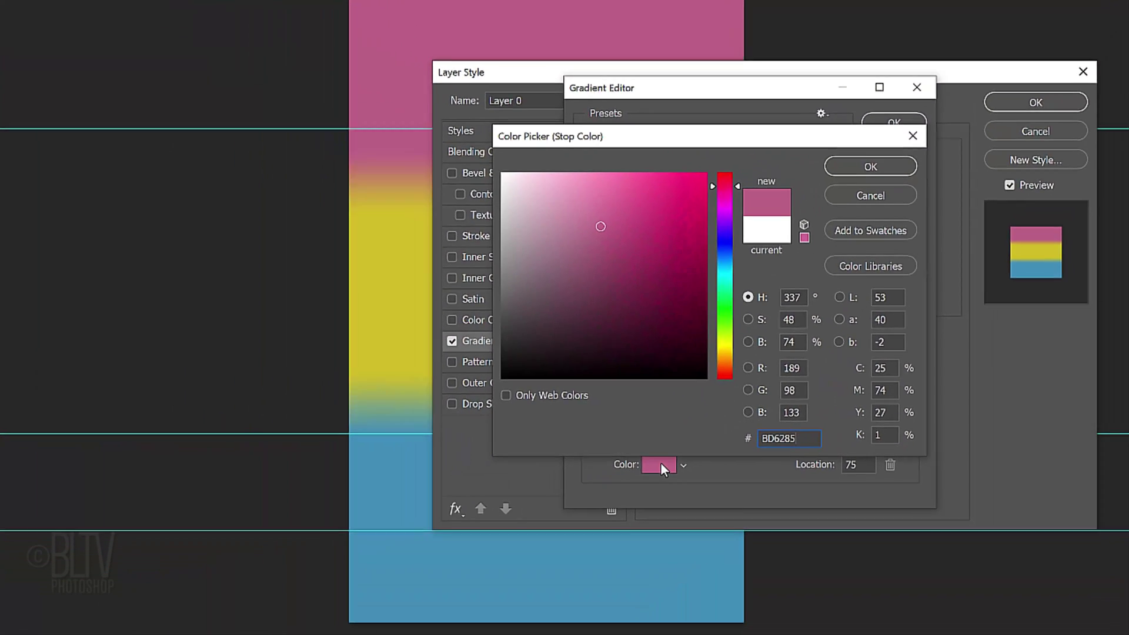
key("Return")
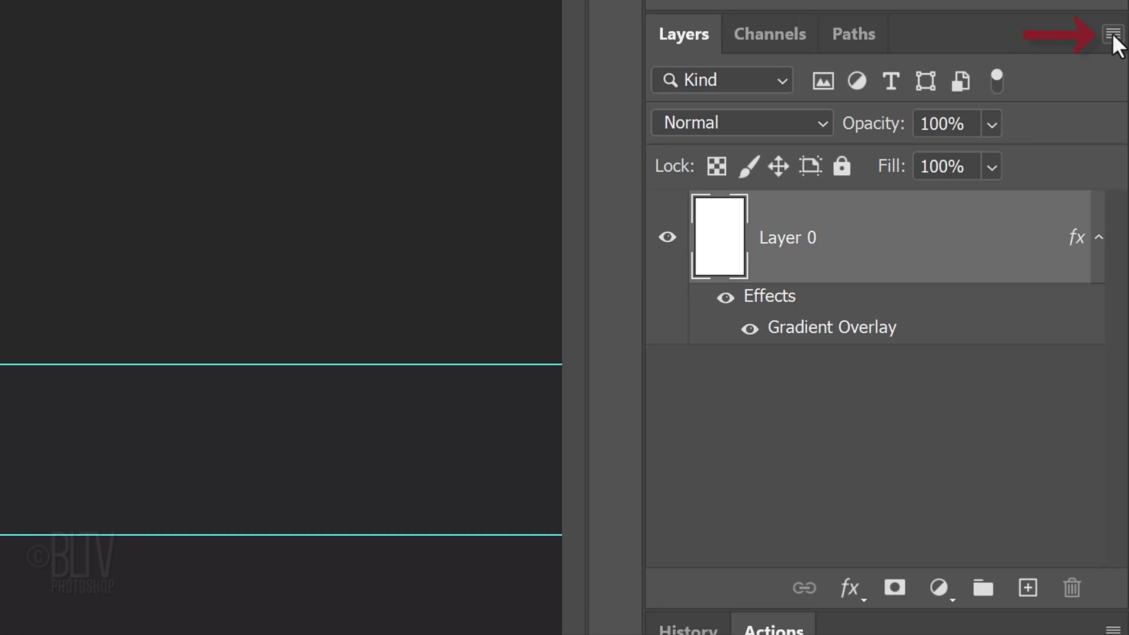
Step: Convert the gradient-overlaid Layer 0 into a Smart Object from the Layers panel menu
left_click(1113, 34)
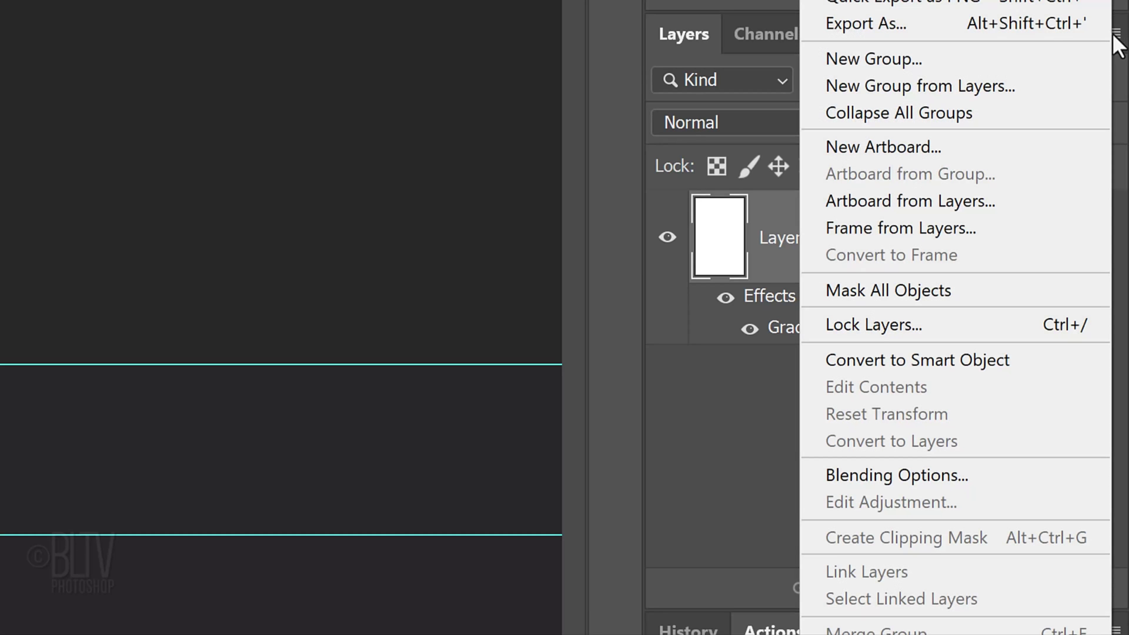
left_click(887, 356)
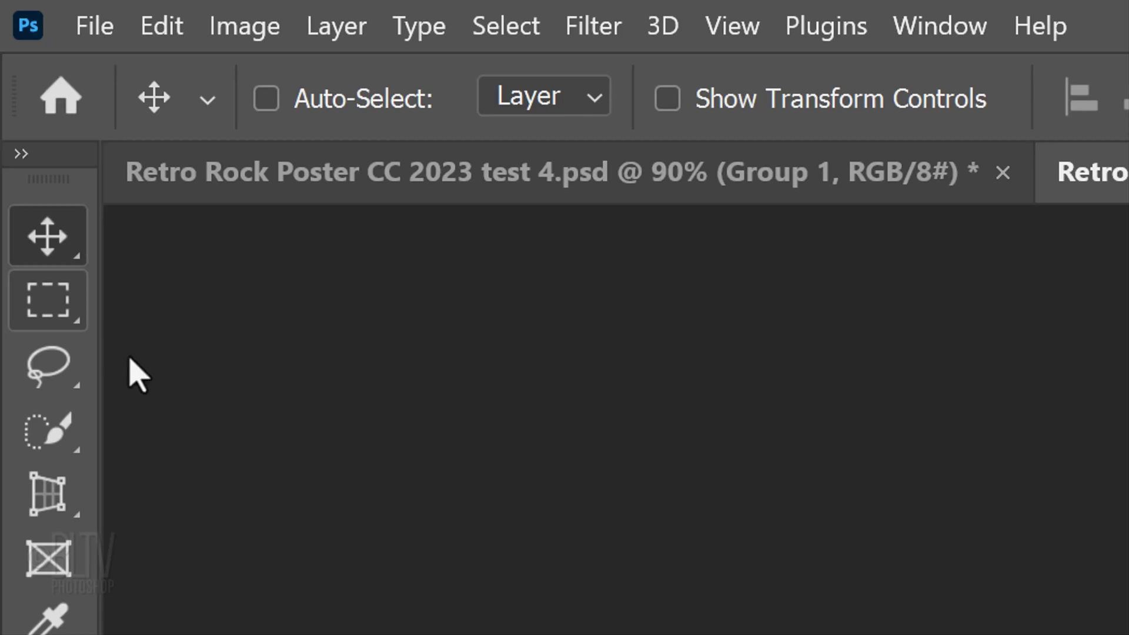
Step: With the Rectangular Marquee and snapping, select the top strip and the band between the lower guides
left_click(85, 306)
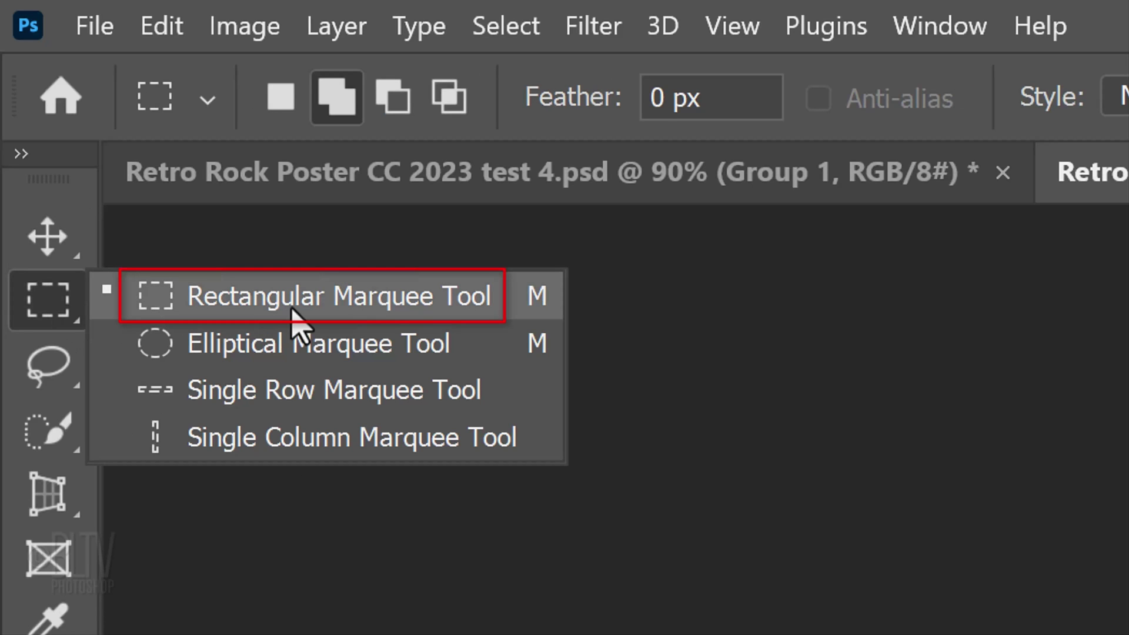
left_click(293, 309)
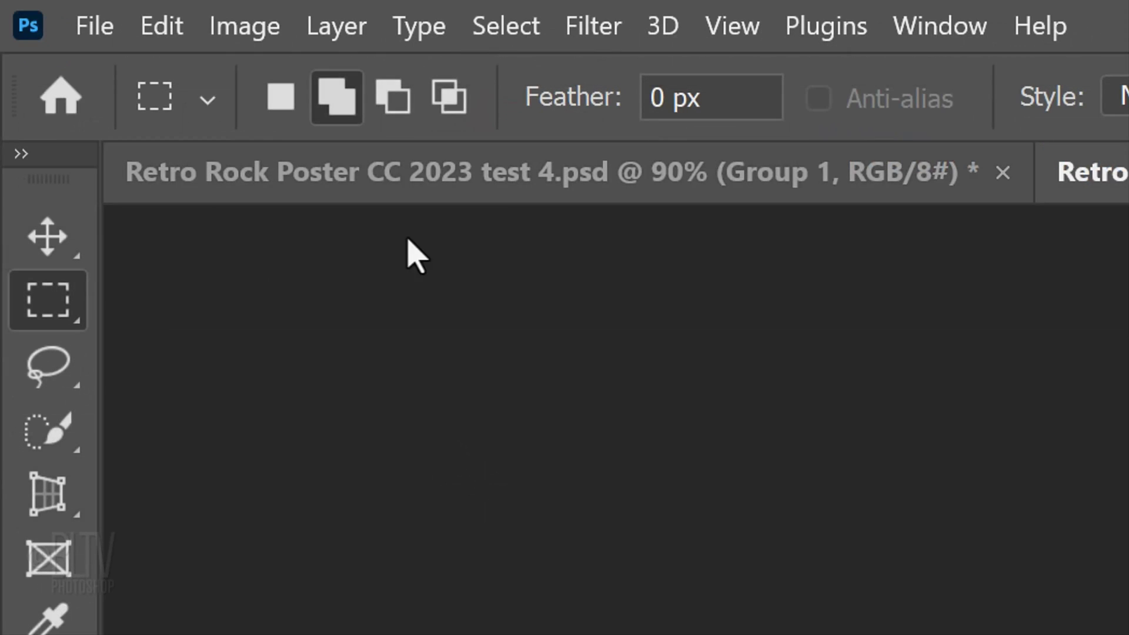
left_click(731, 26)
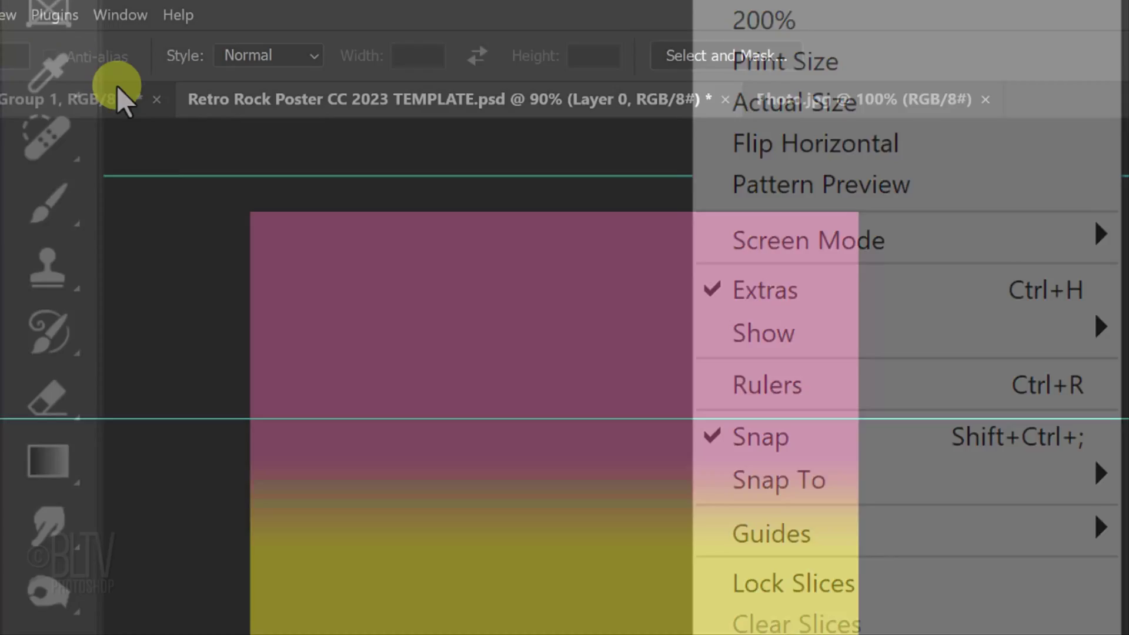
left_click_drag(182, 182, 936, 421)
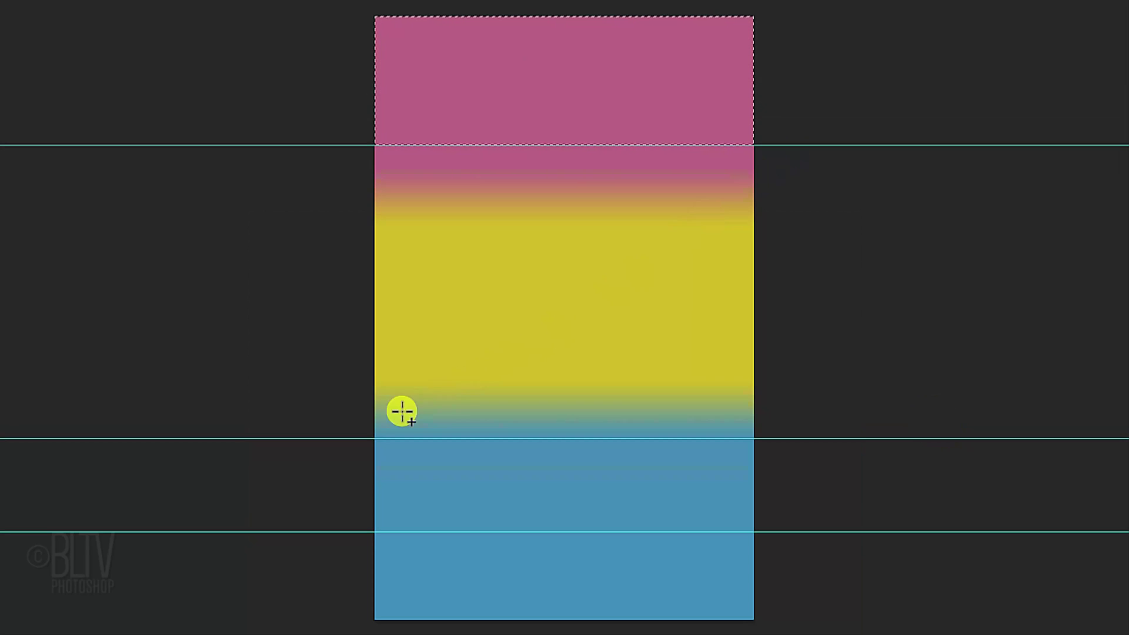
left_click_drag(351, 439, 782, 534)
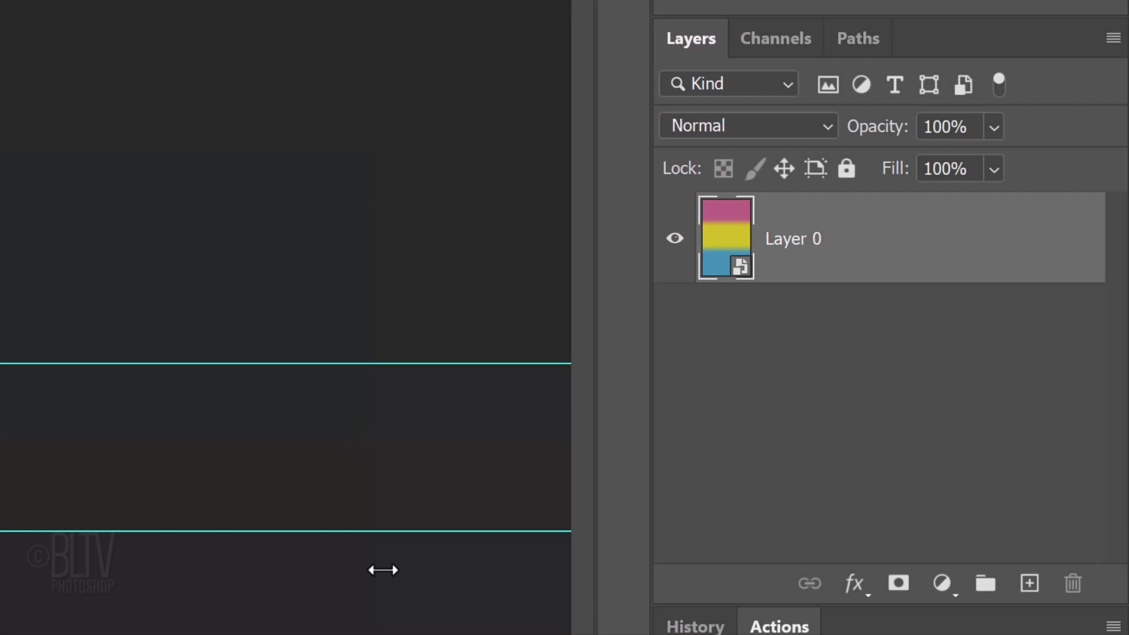
Step: Fill both selected strips dark on a new Layer 1, deselect, and turn snapping off
left_click(1028, 586)
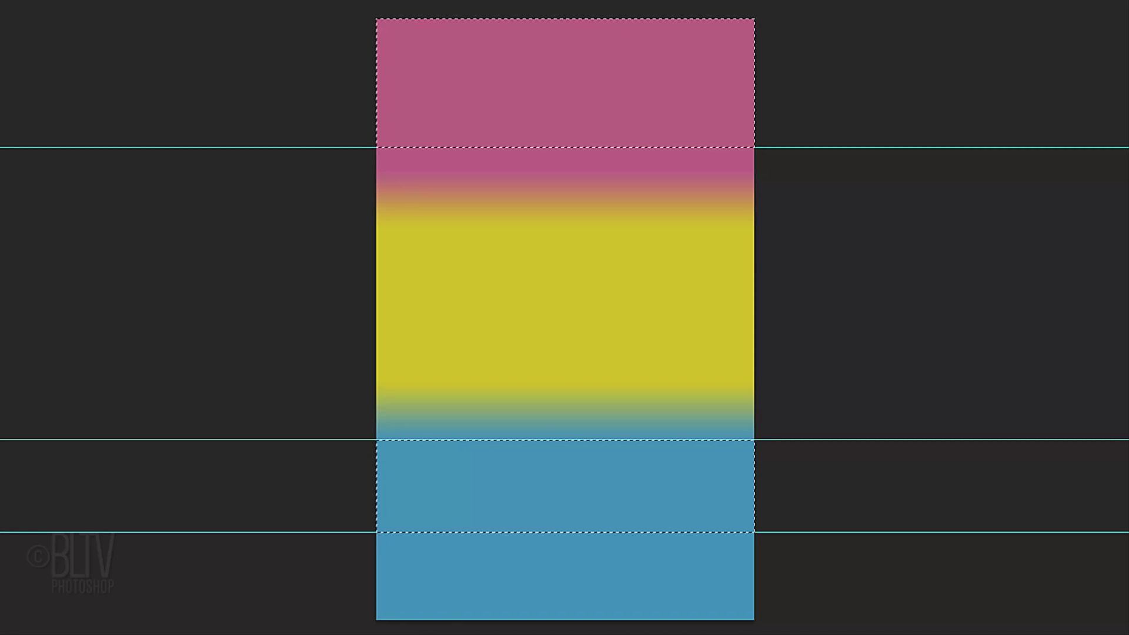
key("alt+Delete")
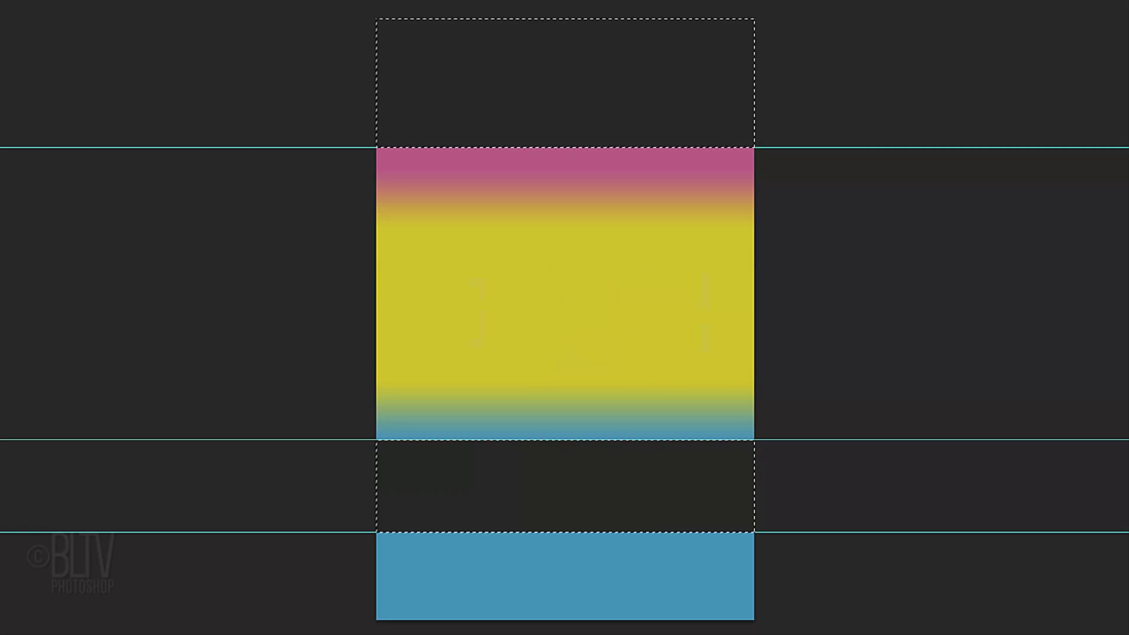
key("ctrl+d")
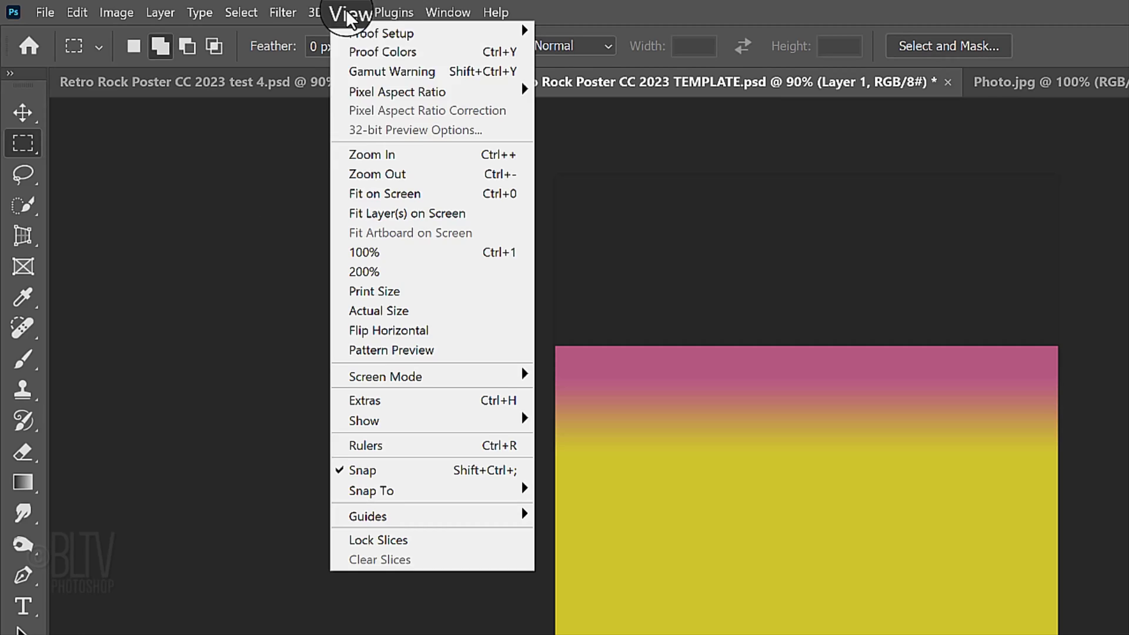
left_click(365, 469)
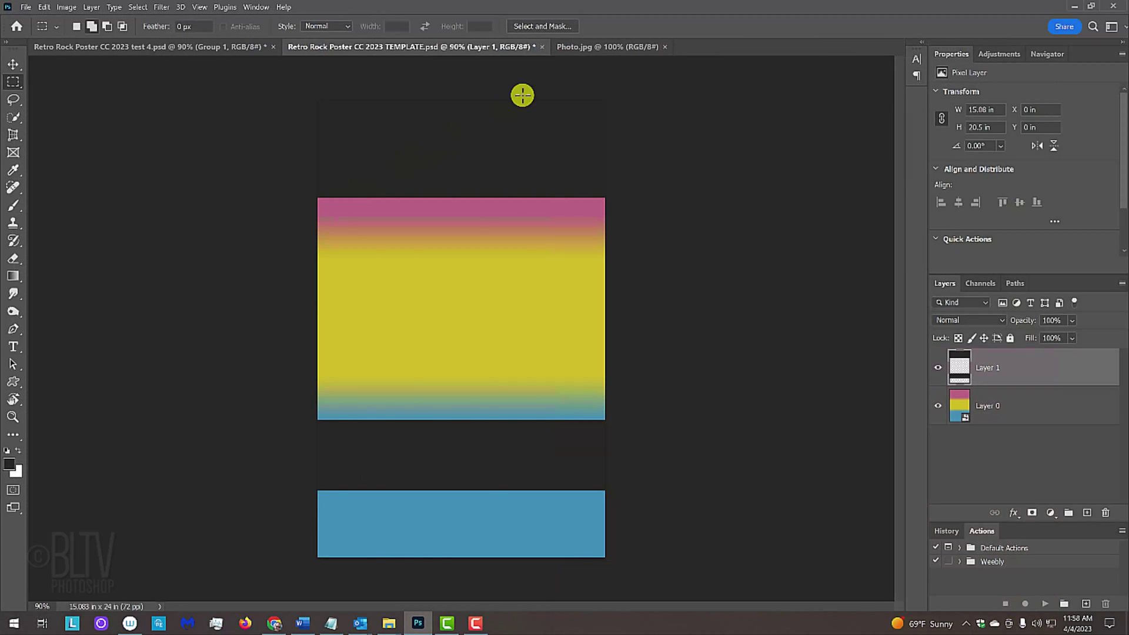
Step: In Photo.jpg, unlock the layer, remove its background, and convert it to a Smart Object
left_click(600, 47)
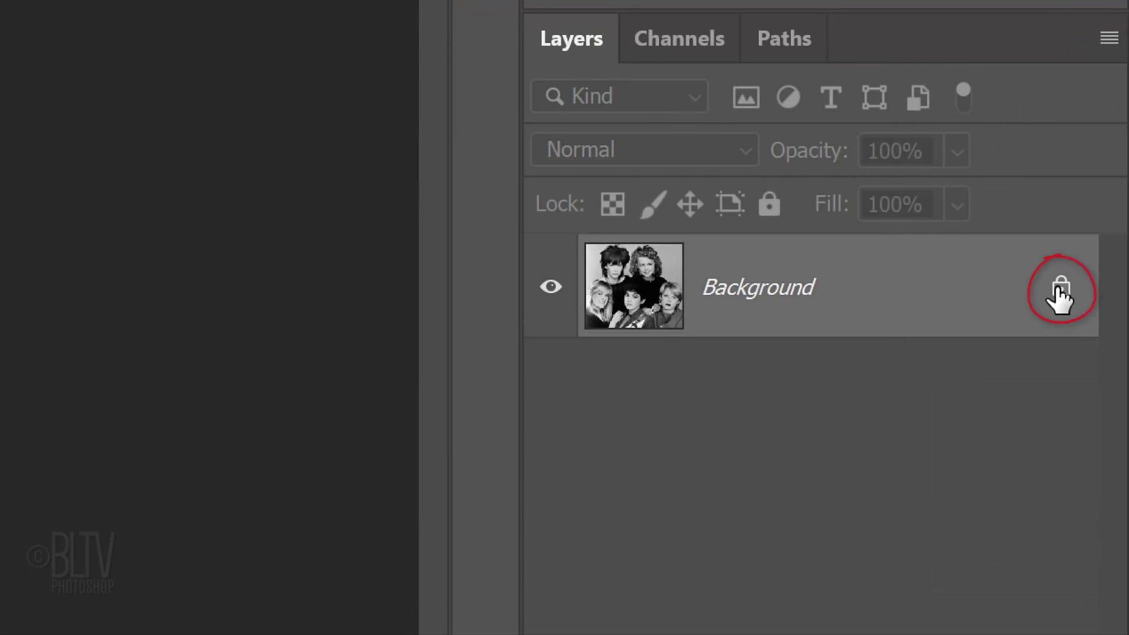
left_click(1060, 292)
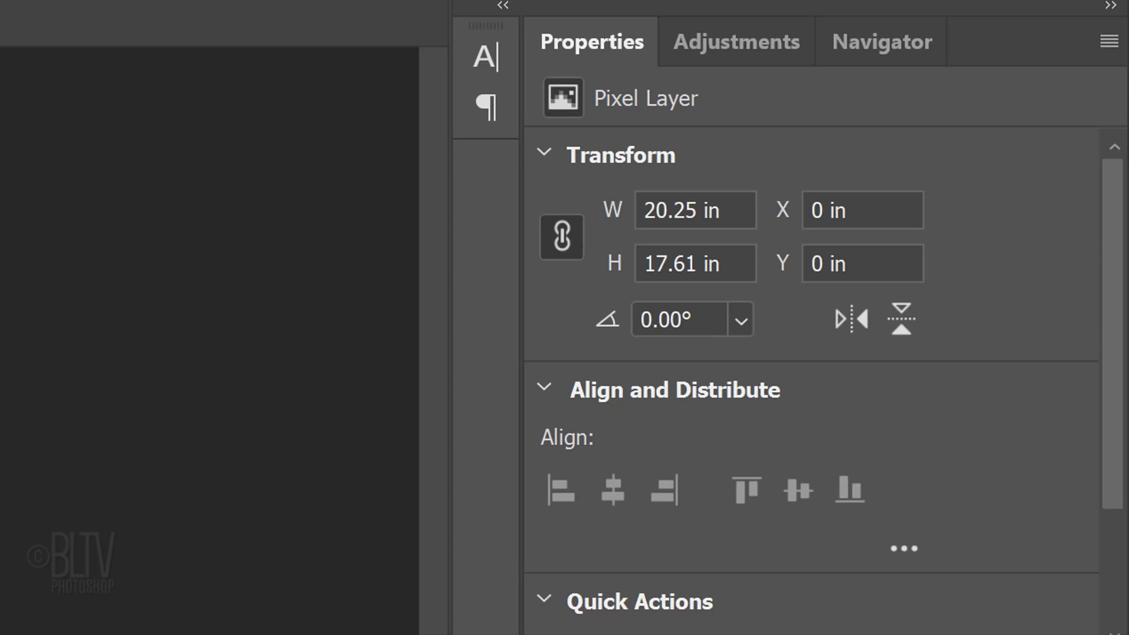
left_click_drag(1111, 482, 983, 618)
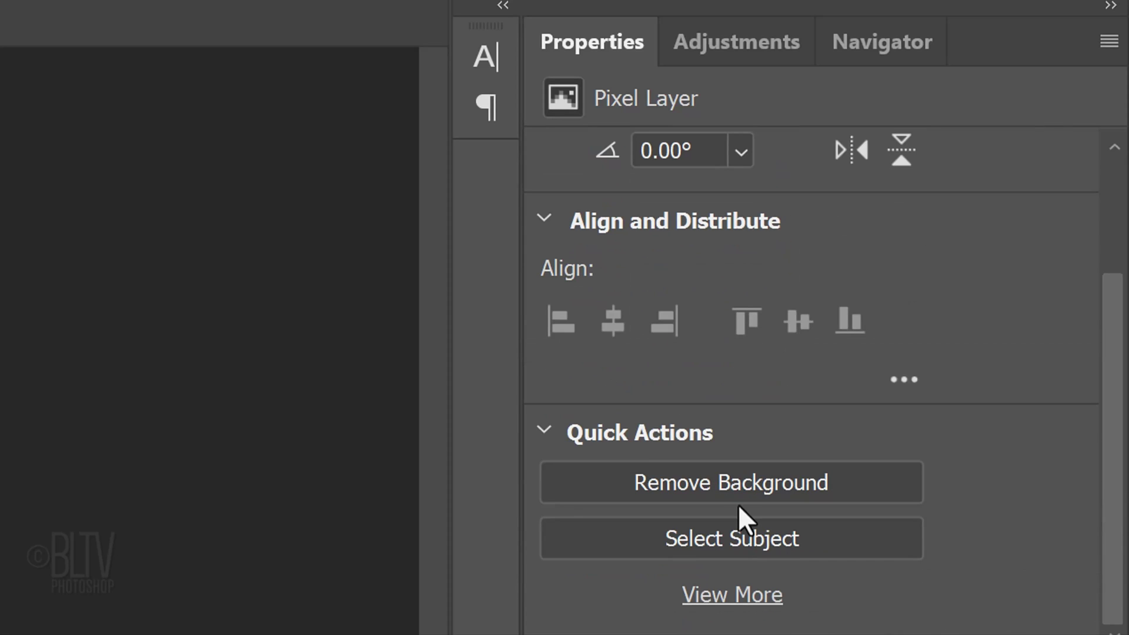
left_click(717, 482)
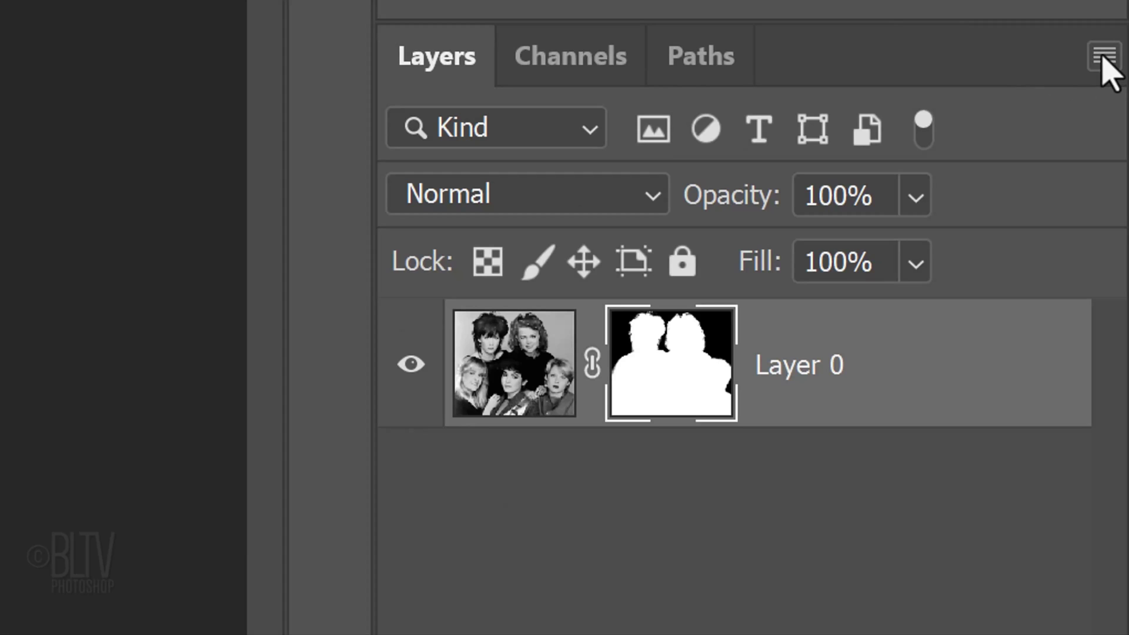
left_click(1104, 56)
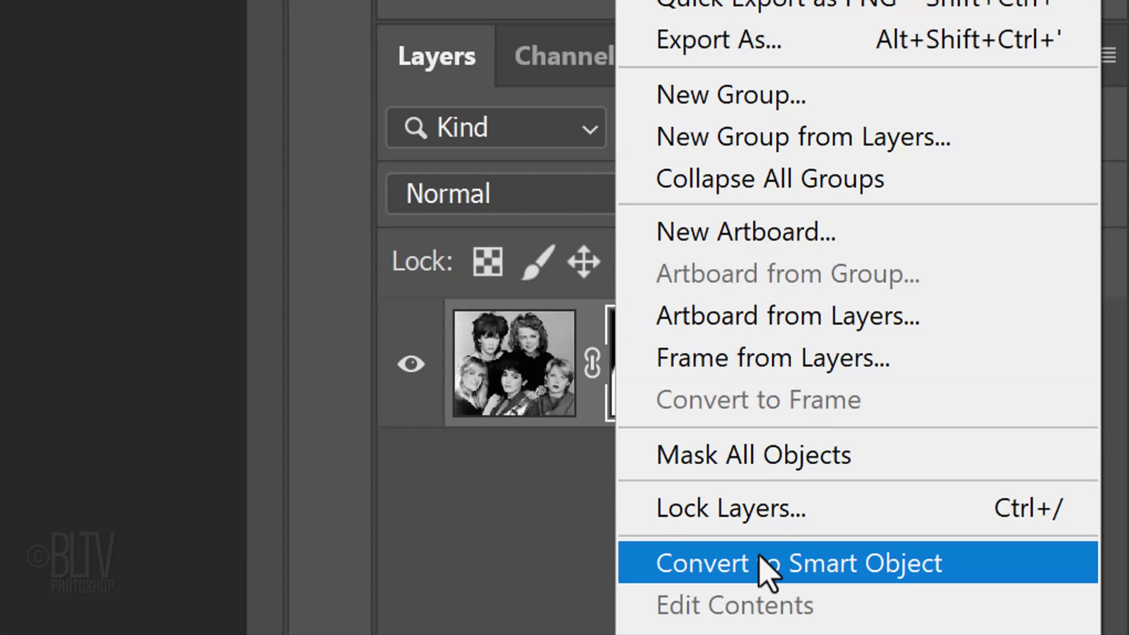
left_click(765, 567)
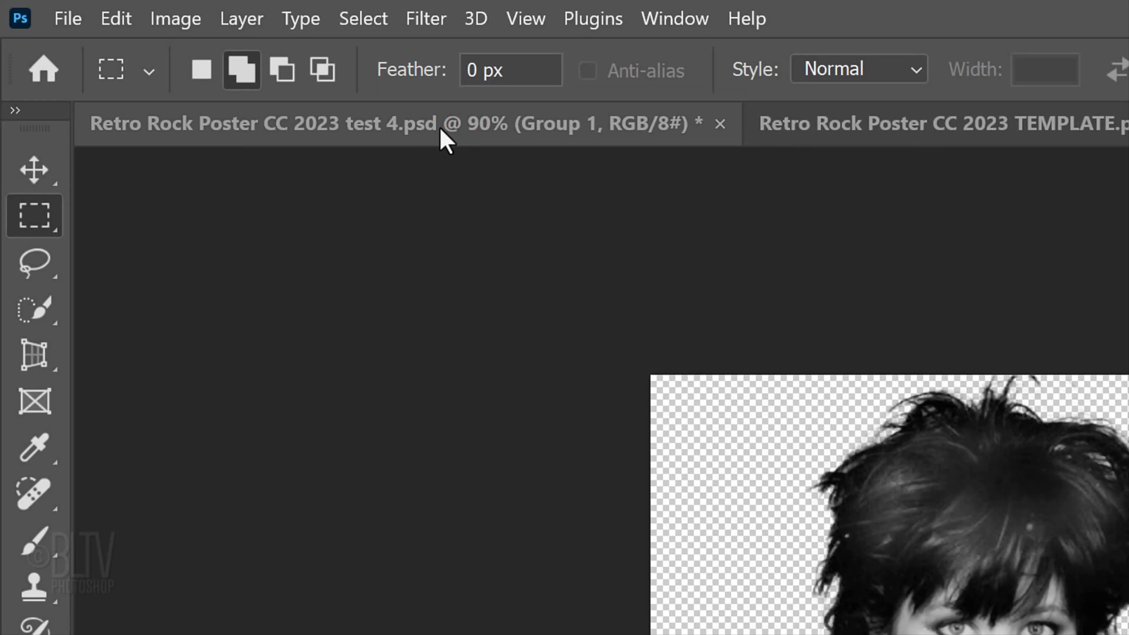
Step: Apply a Posterize smart filter with Levels 2 to the band photo
left_click(176, 20)
mouse_move(216, 94)
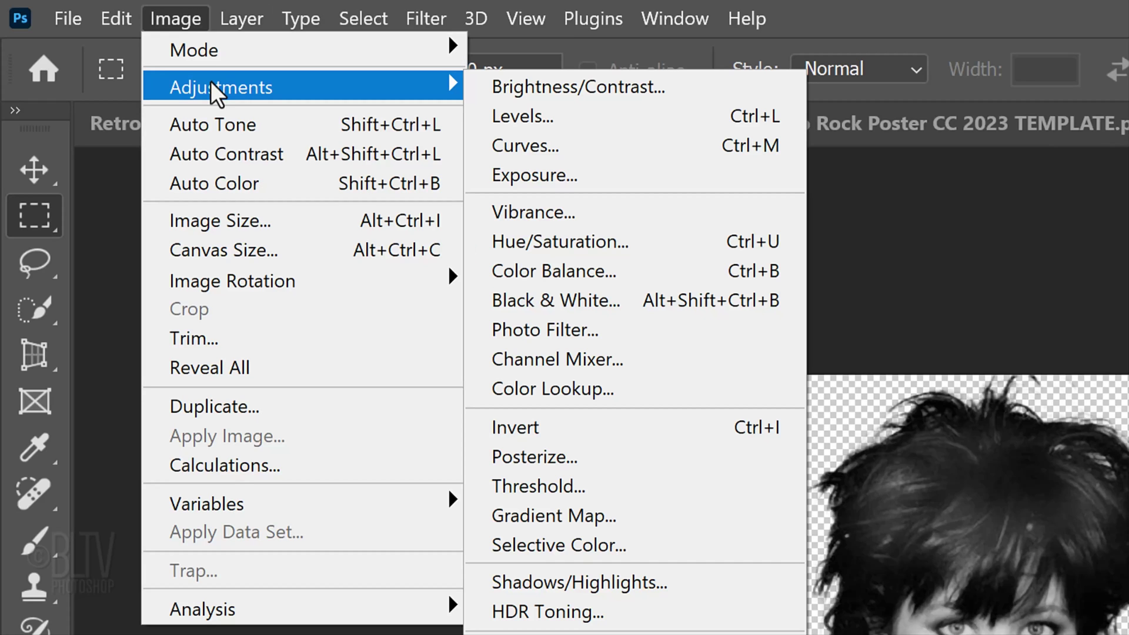
left_click(538, 459)
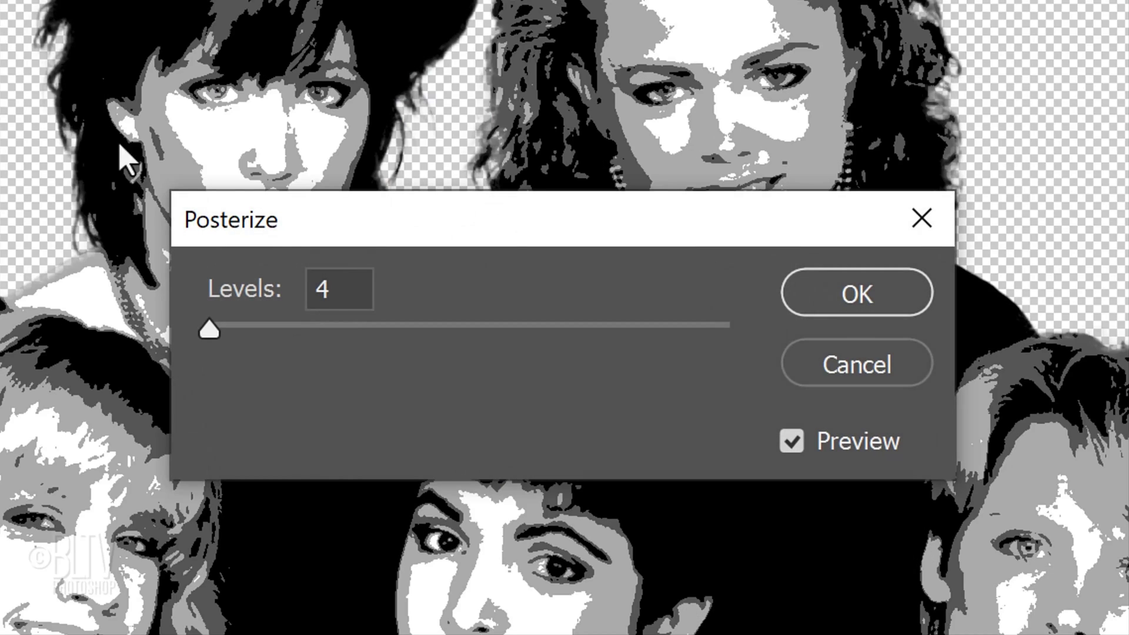
double_click(335, 290)
type("2")
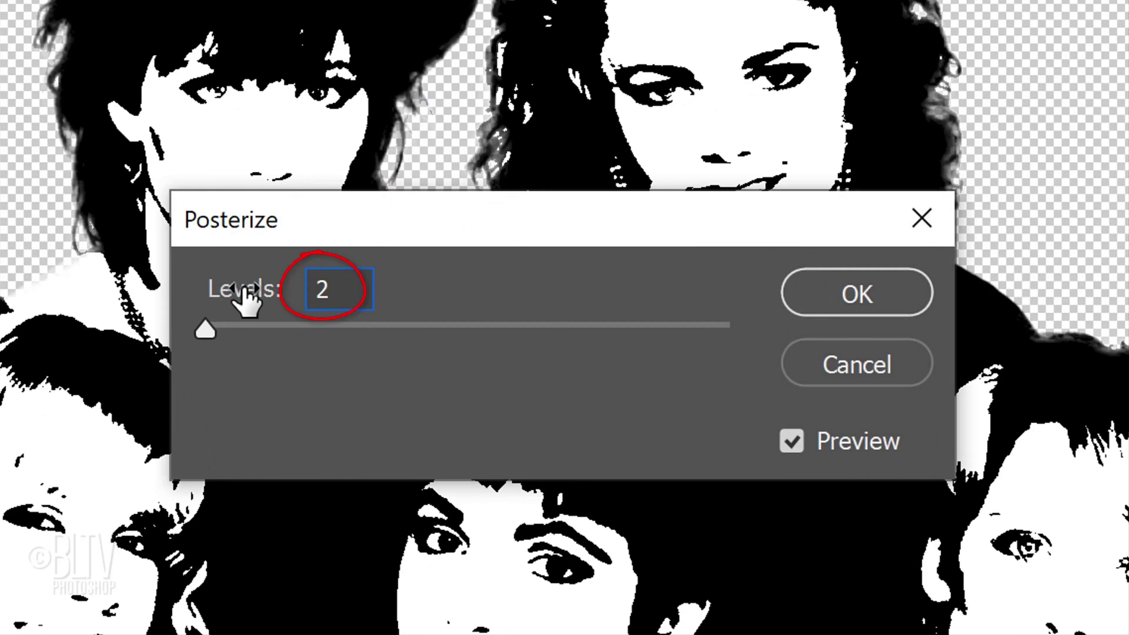
left_click(854, 294)
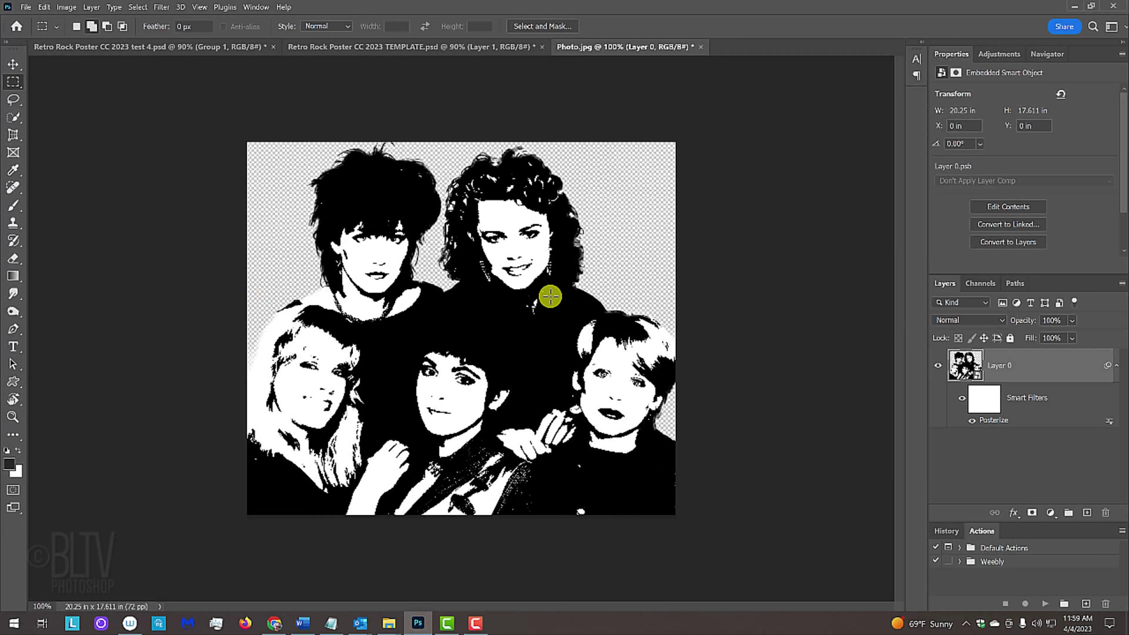
Step: Shift-drag the posterized photo into the poster template, centred as Layer 2
key("v")
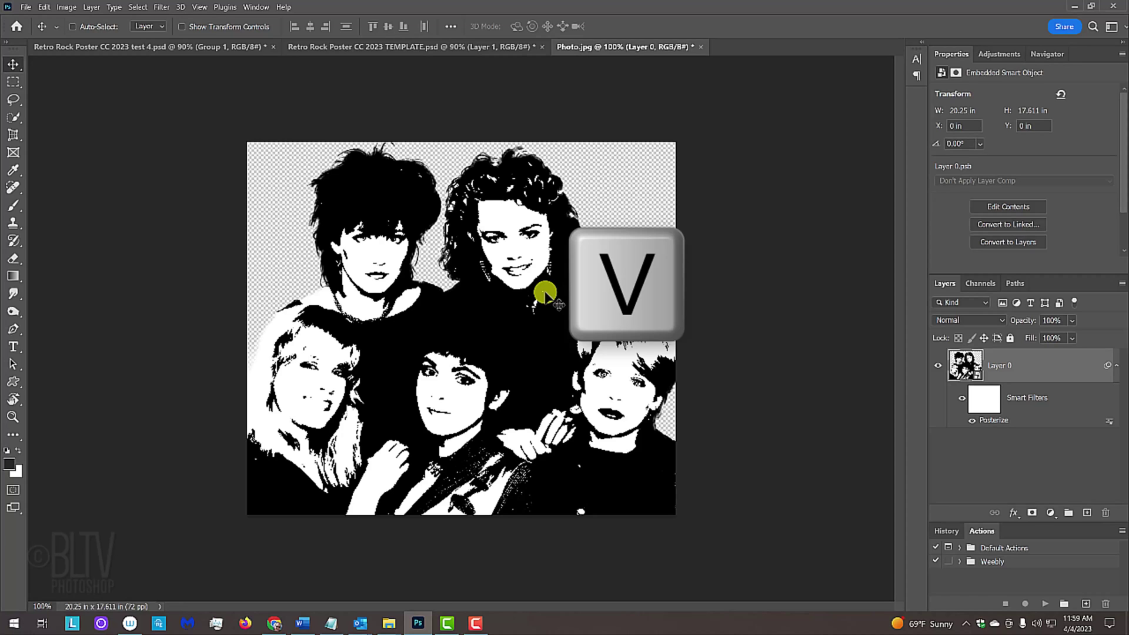
left_click_drag(546, 292, 403, 49)
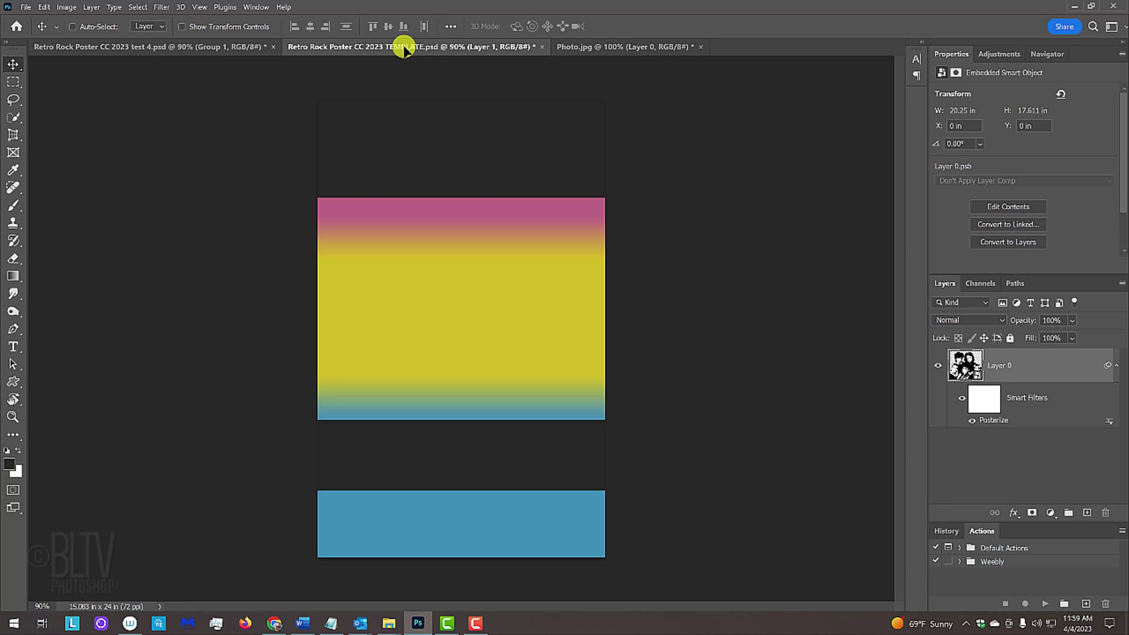
key("shift")
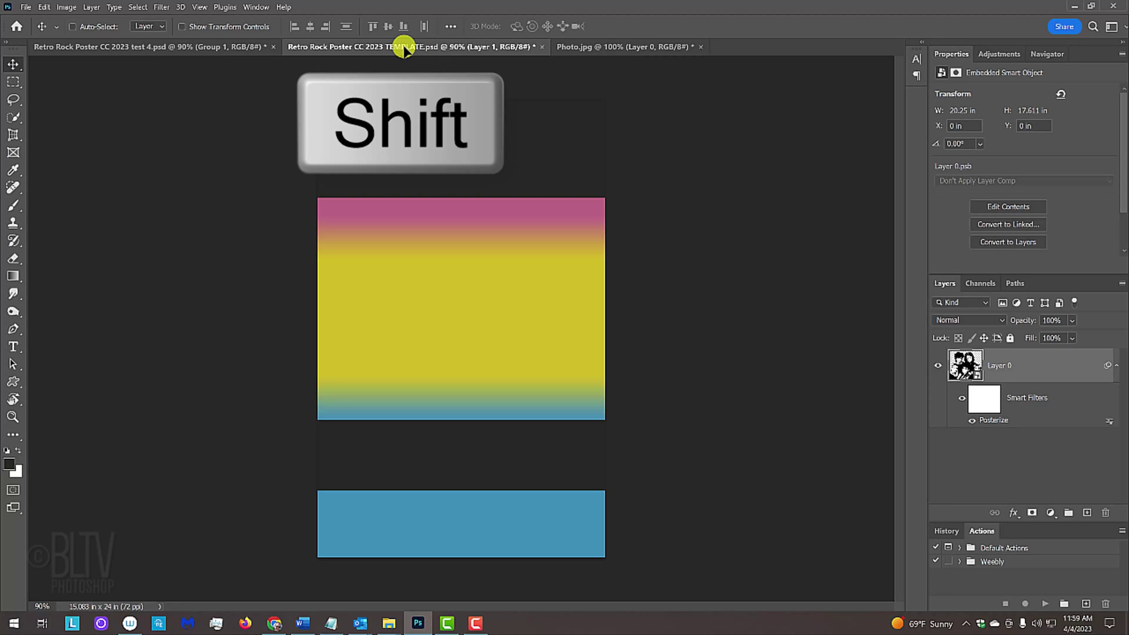
left_click_drag(404, 49, 445, 182)
left_click_drag(462, 324, 462, 327)
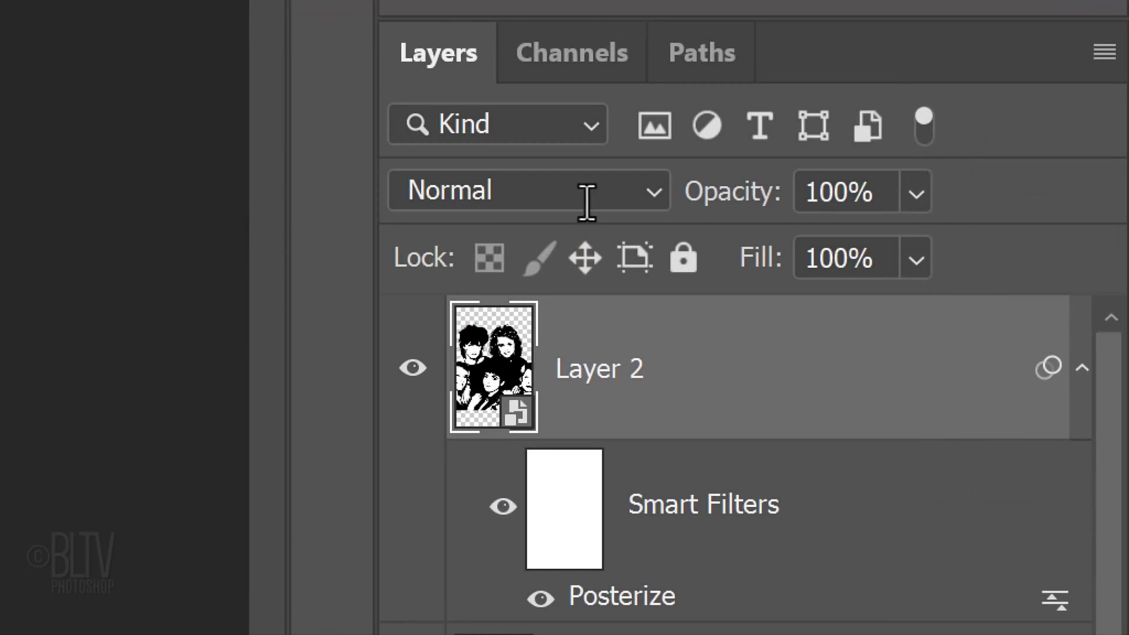
Step: Fade Layer 2 to 48% opacity and start transforming the band photo over the gradient panel
left_click(1072, 320)
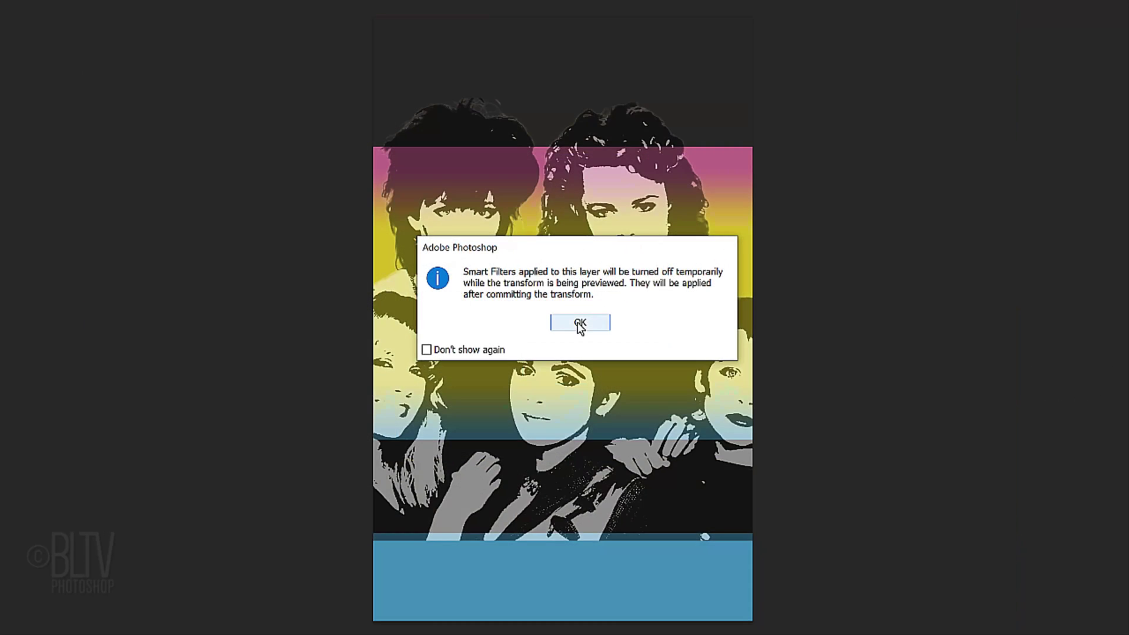
left_click(580, 325)
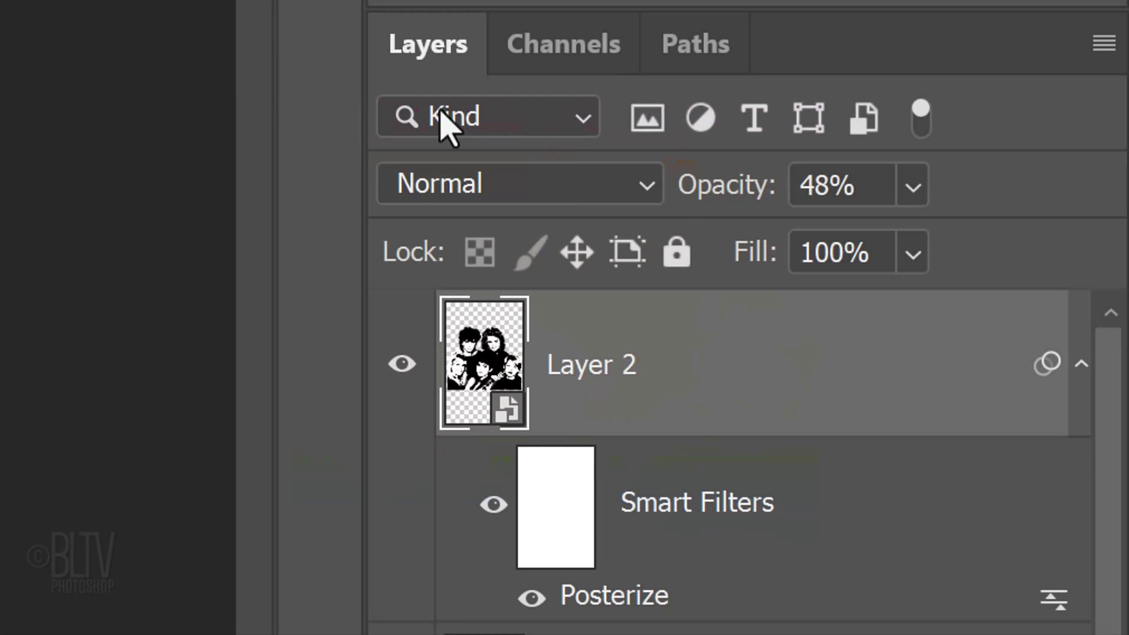
Step: Restore Layer 2 to 100% opacity and add a layer mask hiding its top and bottom strips
left_click(912, 187)
left_click_drag(969, 247, 1081, 242)
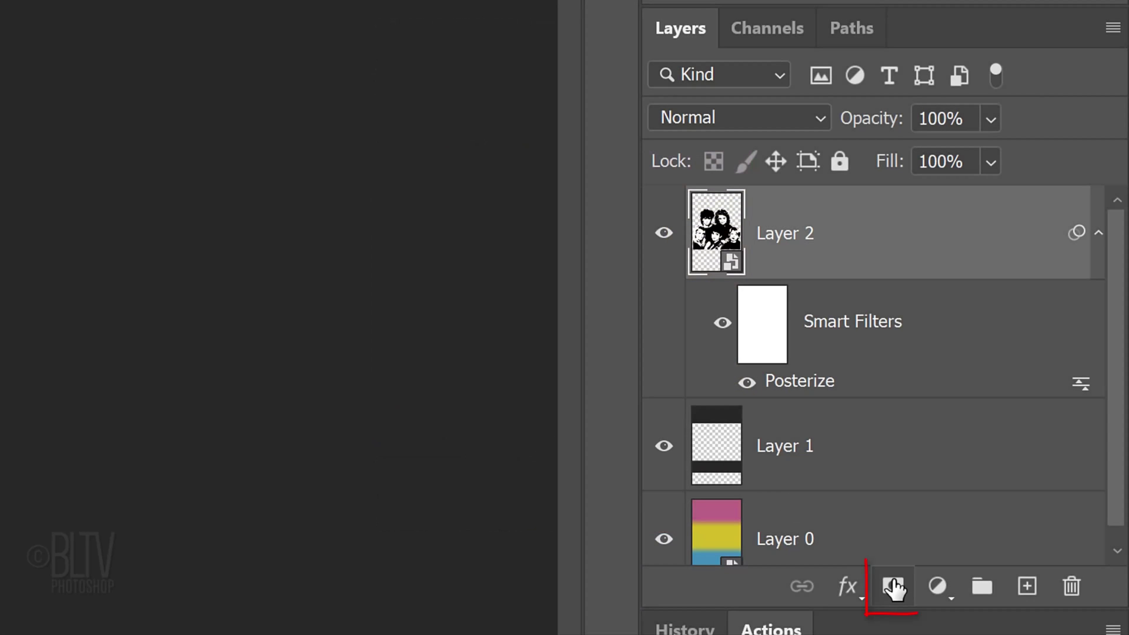
left_click(894, 586)
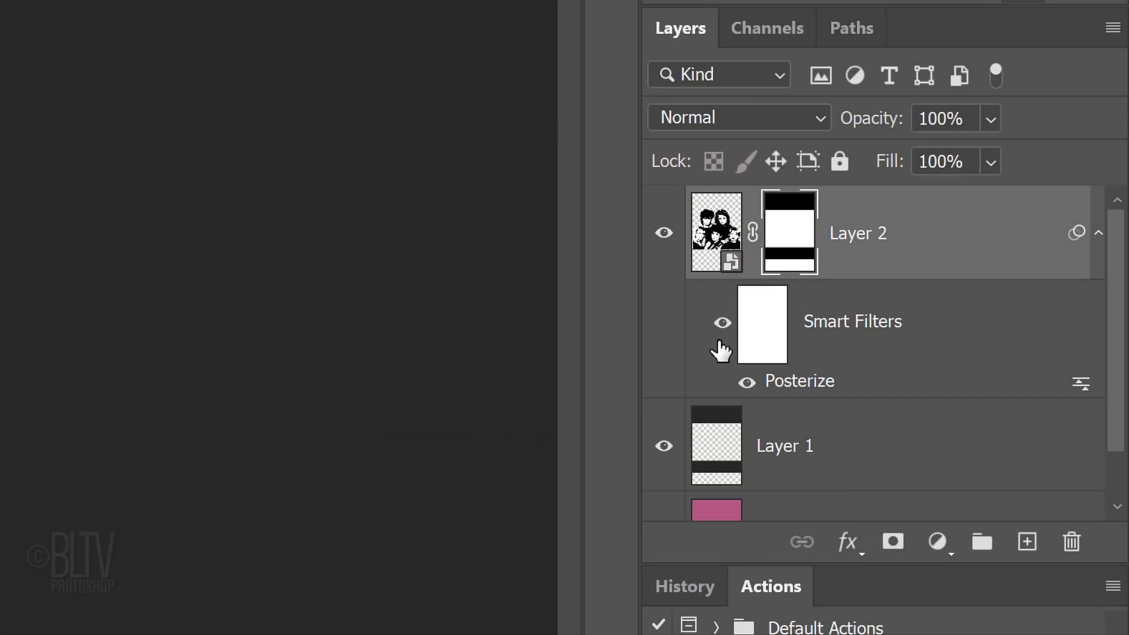
Step: Isolate Layer 2 and select the photo's dark areas by loading the RGB channel and inverting
left_click(665, 235, "alt")
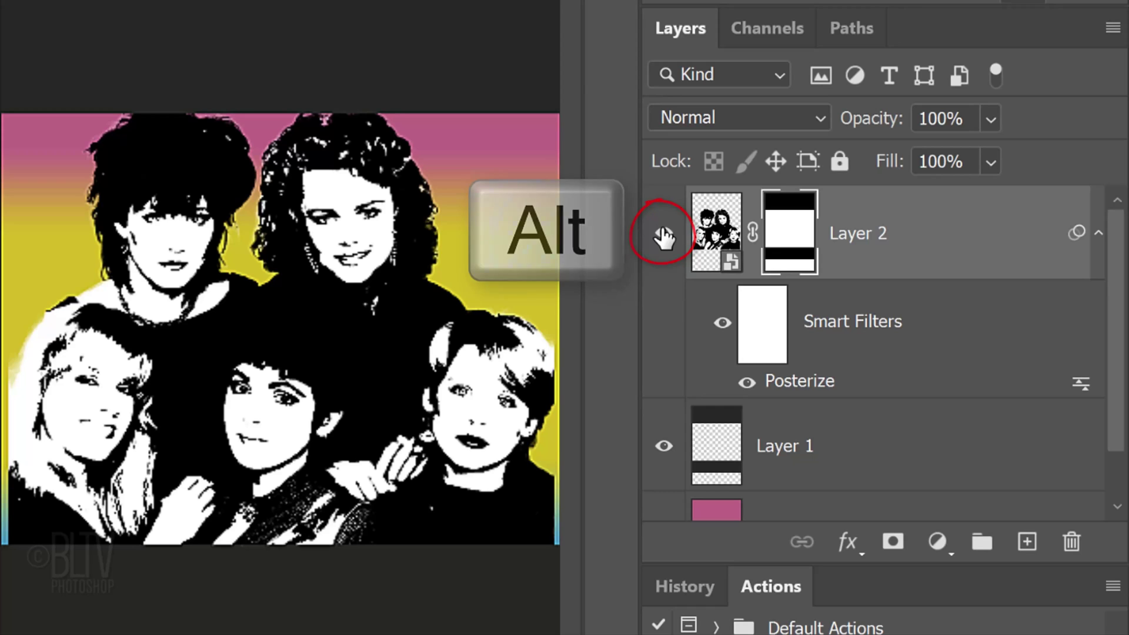
left_click(664, 236, "alt")
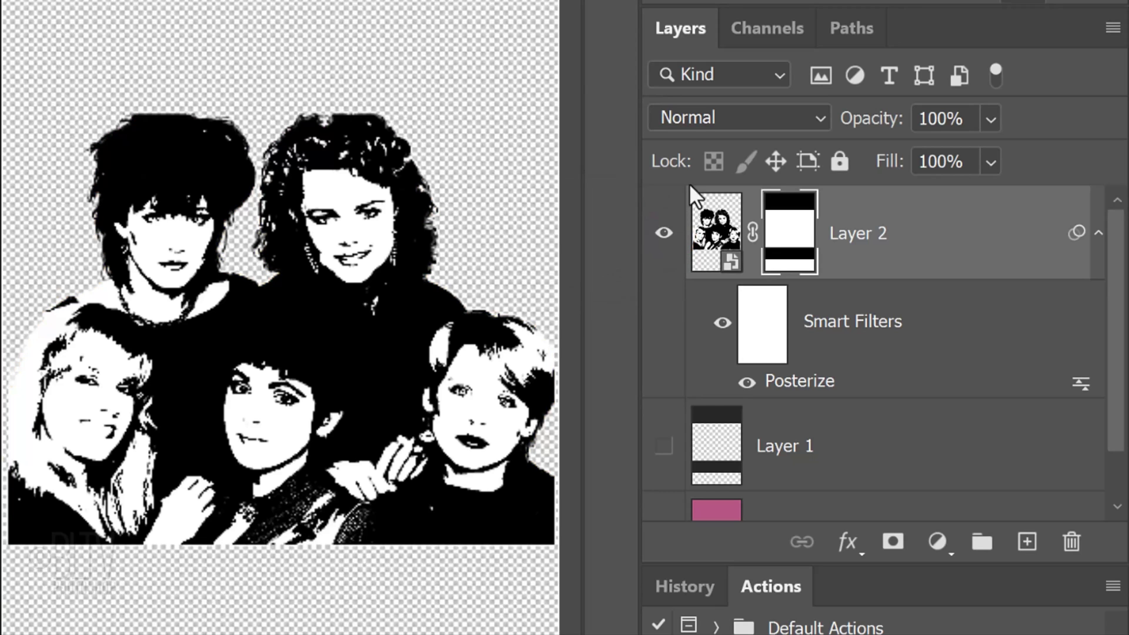
left_click(773, 32)
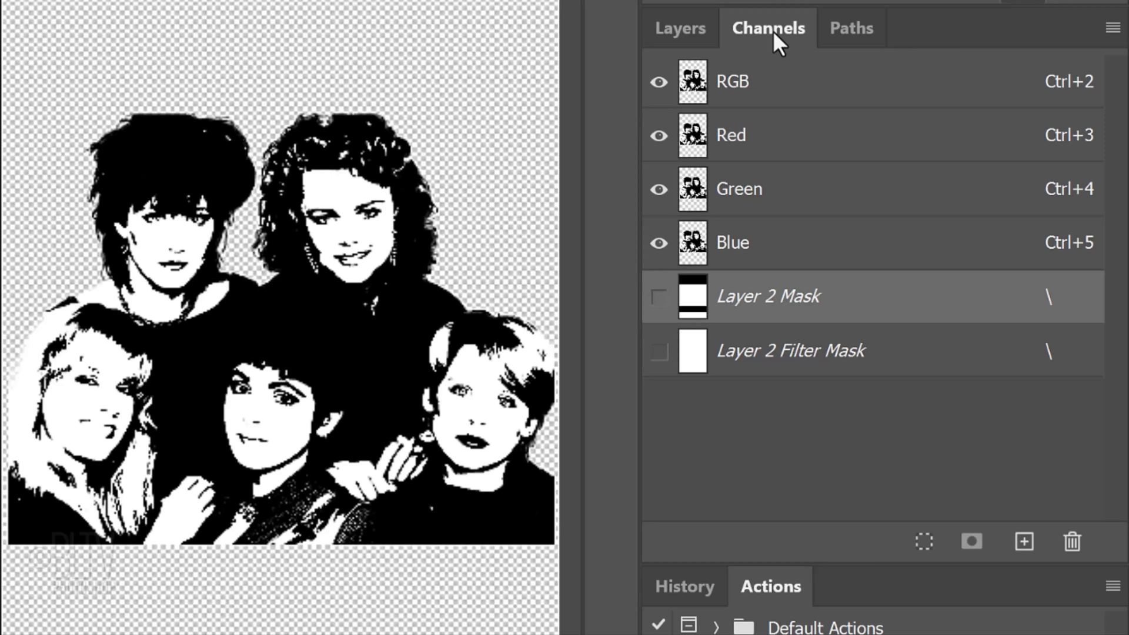
left_click(694, 85, "ctrl")
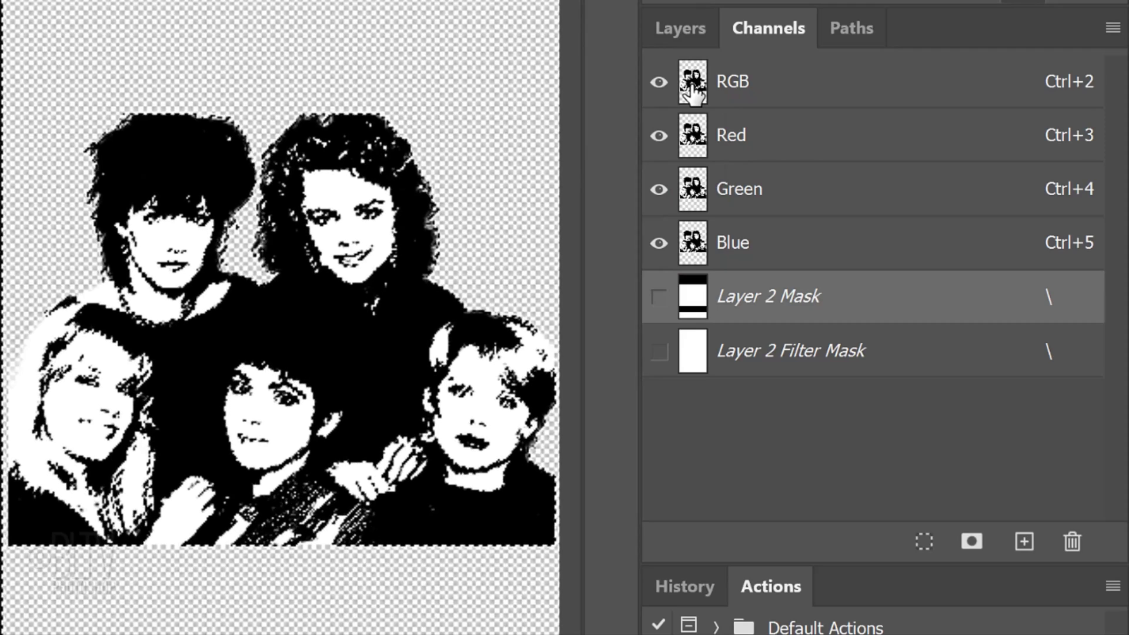
key("ctrl+shift+i")
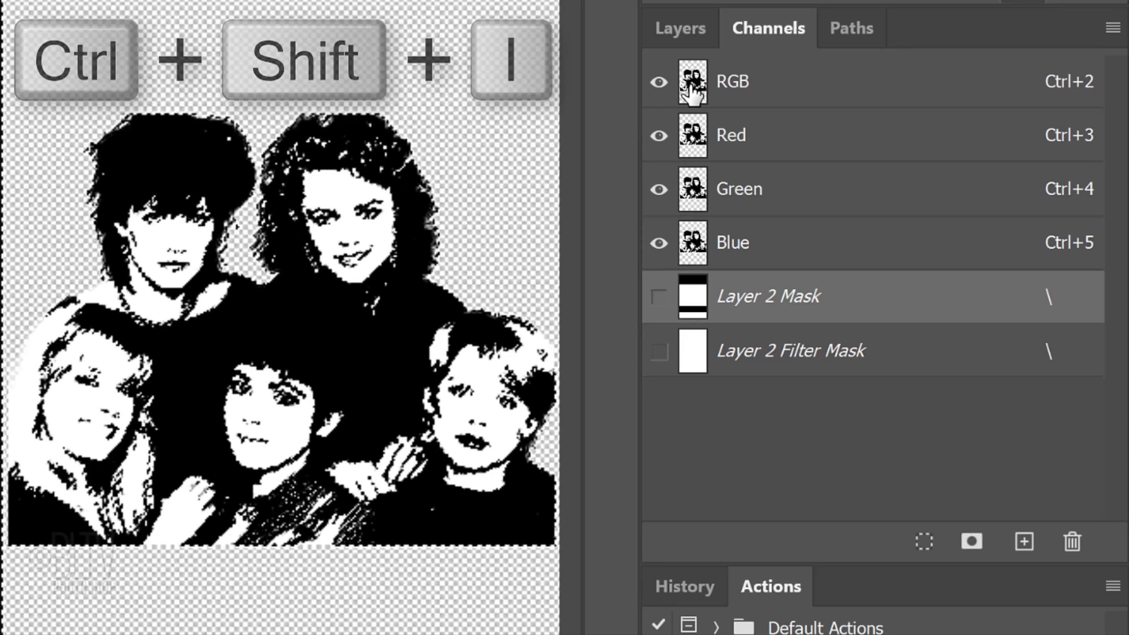
Step: Restore the other layers, hide Layer 2, and add an empty Layer 3 above it
left_click(688, 37)
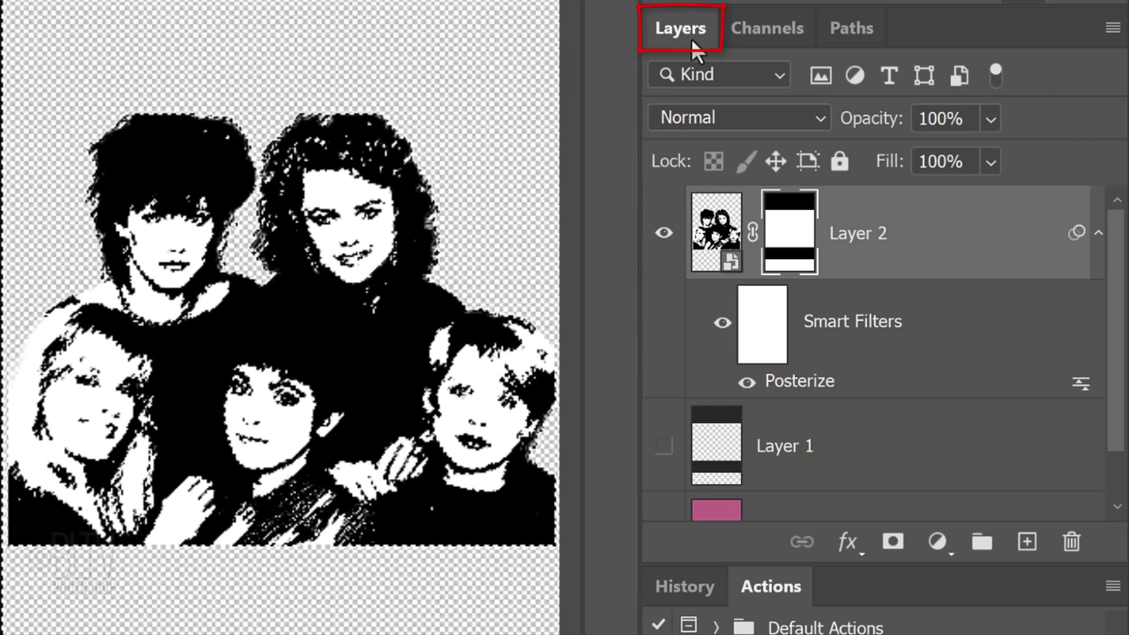
left_click(664, 233, "alt")
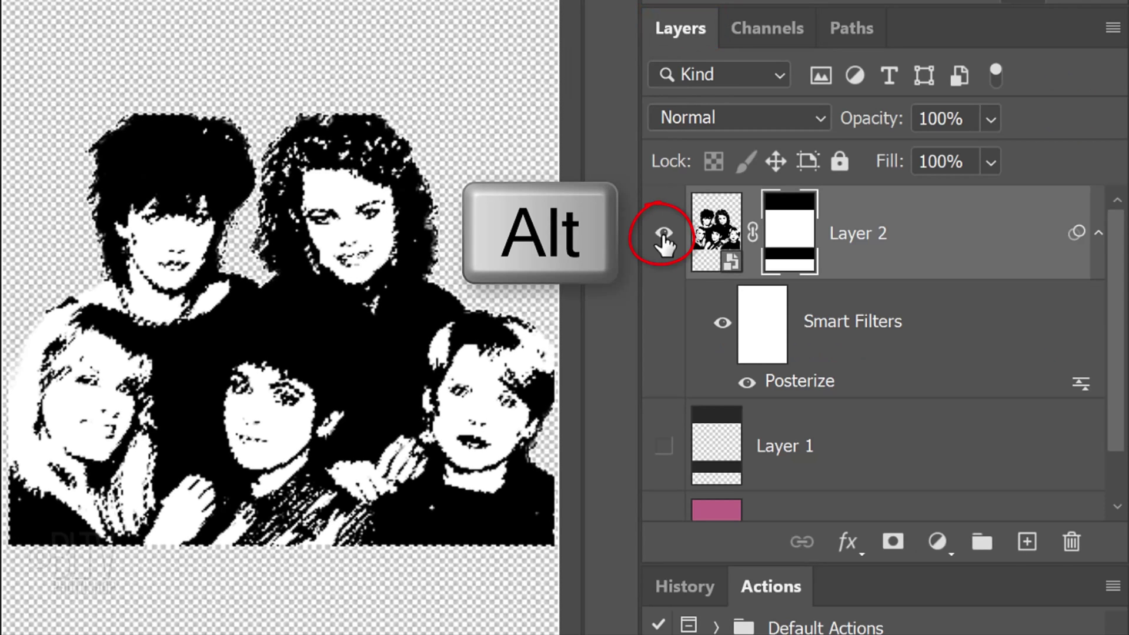
left_click(663, 234, "alt")
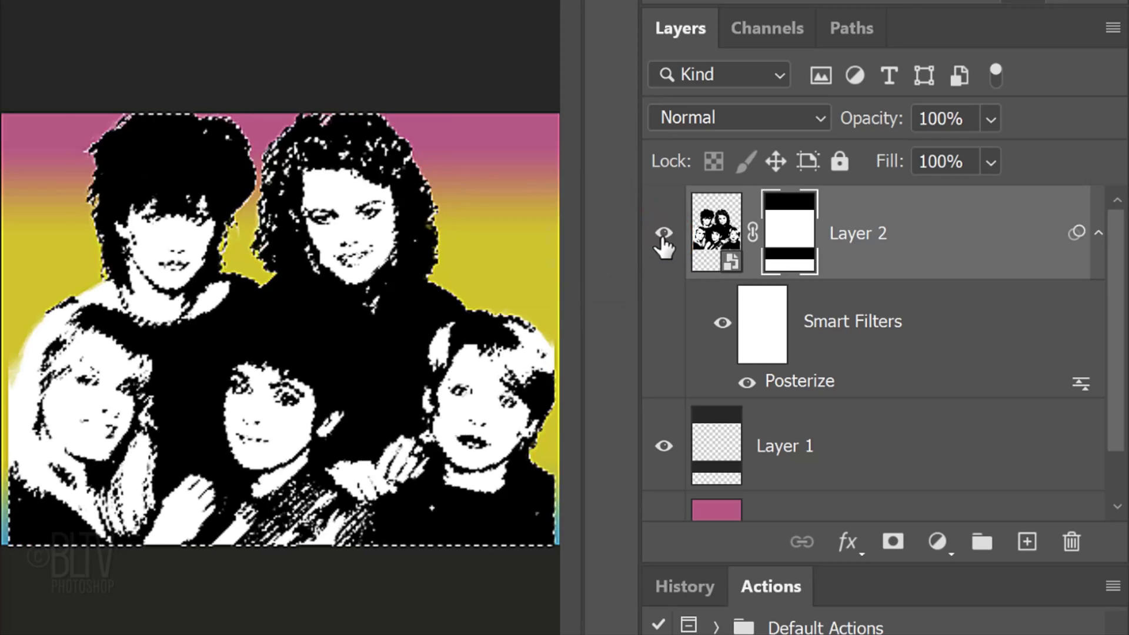
left_click(663, 234)
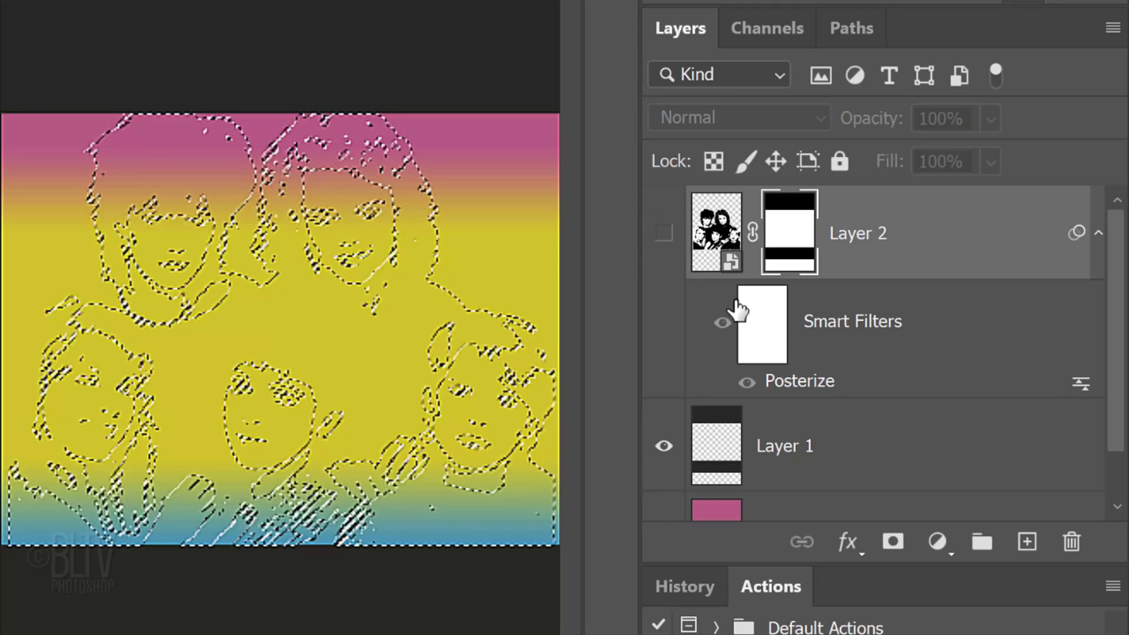
left_click(1026, 542)
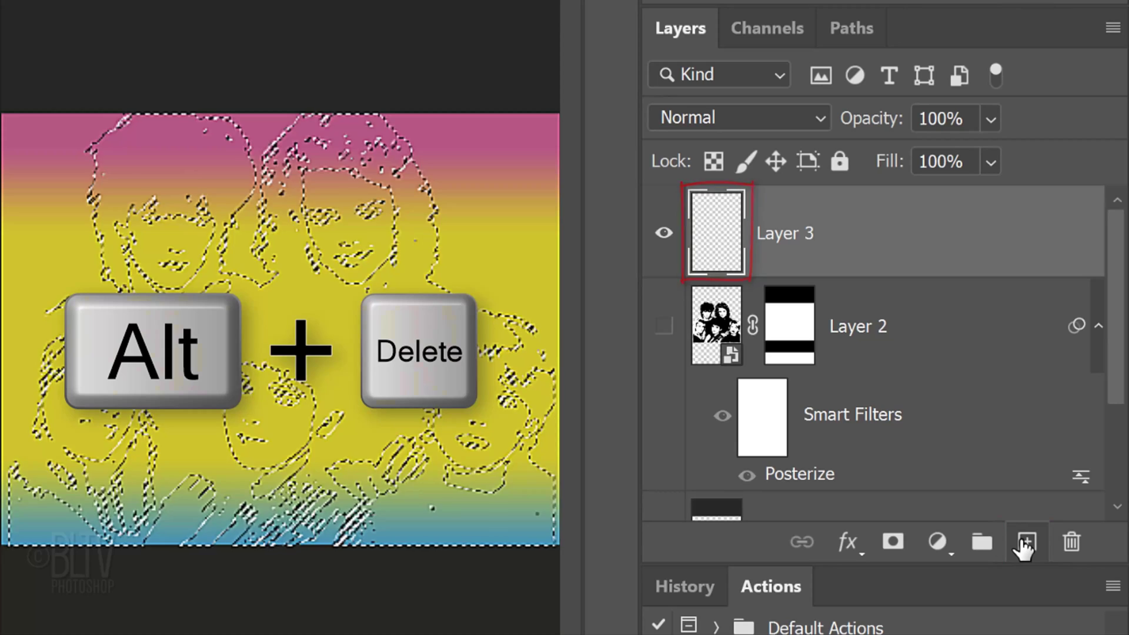
Step: Fill the dark-area selection with black on Layer 3, collapse Smart Filters, and add empty Layer 4
key("alt+Delete")
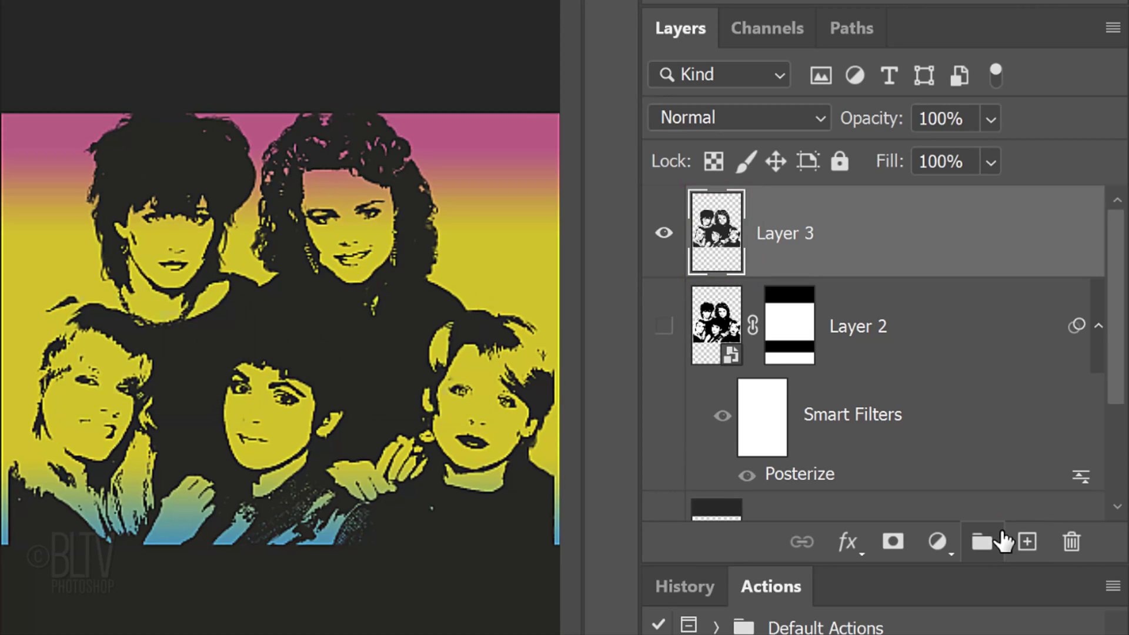
left_click(1098, 327)
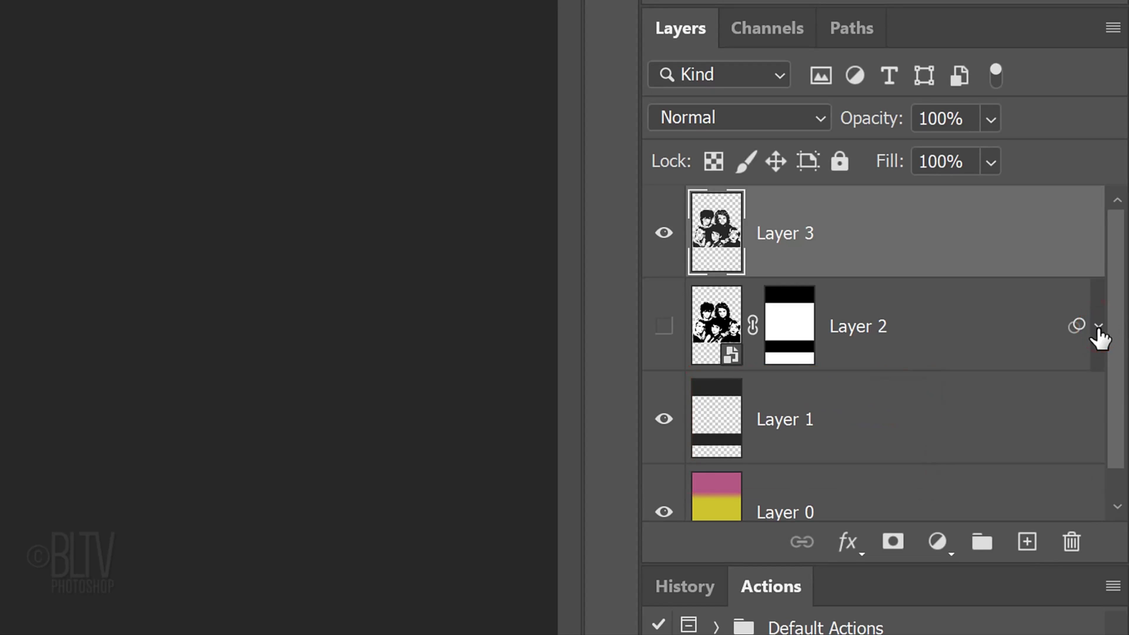
left_click(1027, 544)
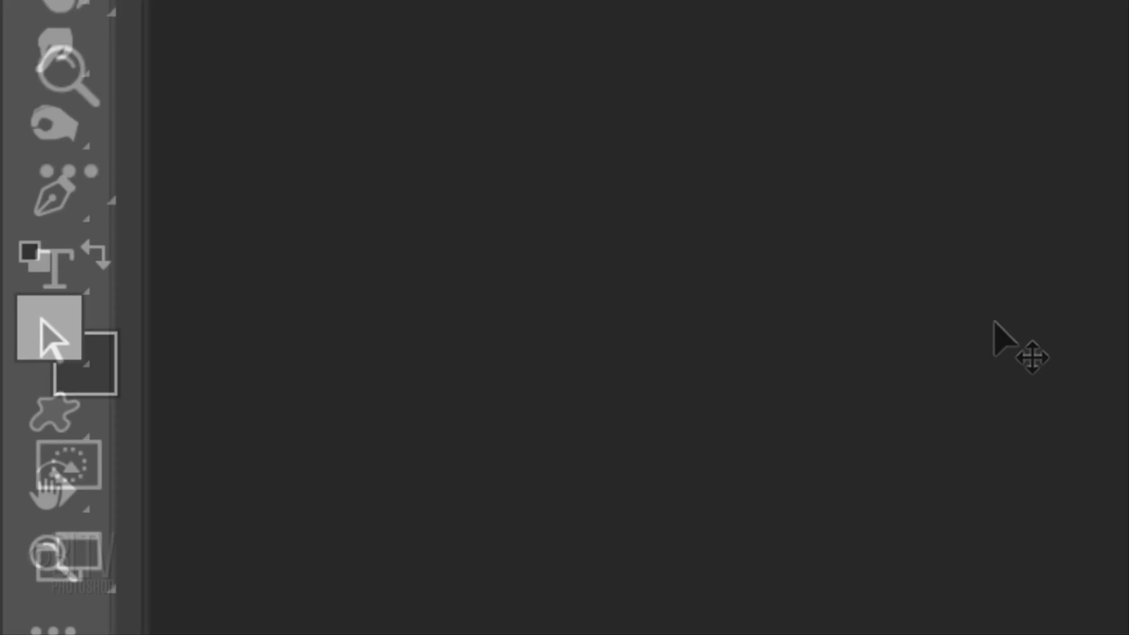
Step: Set the THE GO-GO'S title in MrAlex-Bold with the Horizontal Type Tool, enlarging GO-GO to 298 pt
right_click(53, 283)
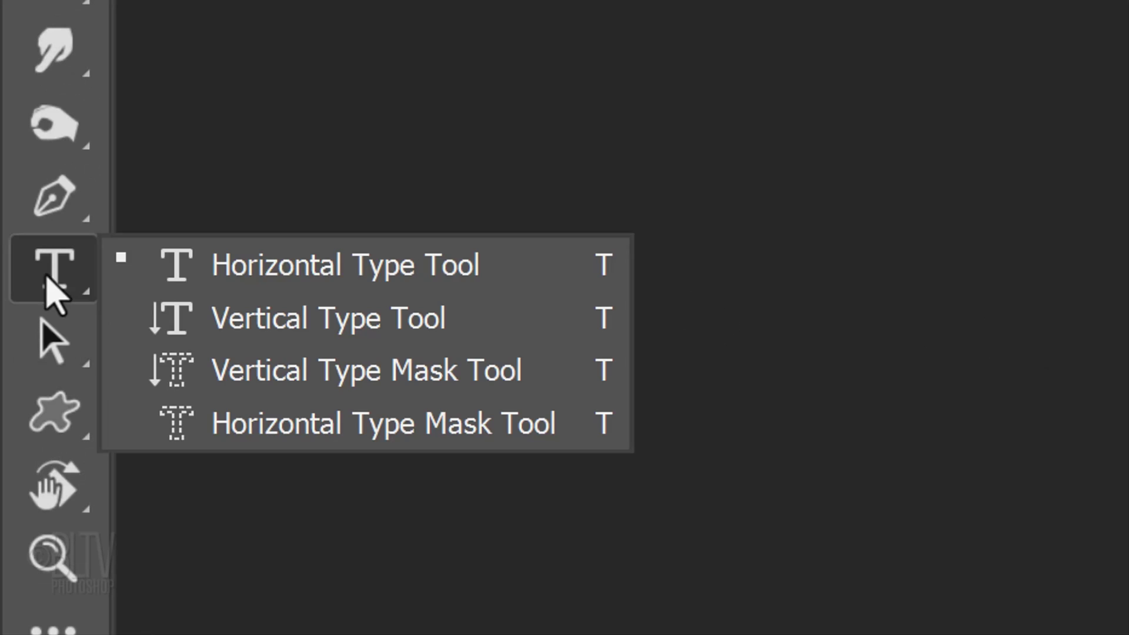
left_click(311, 267)
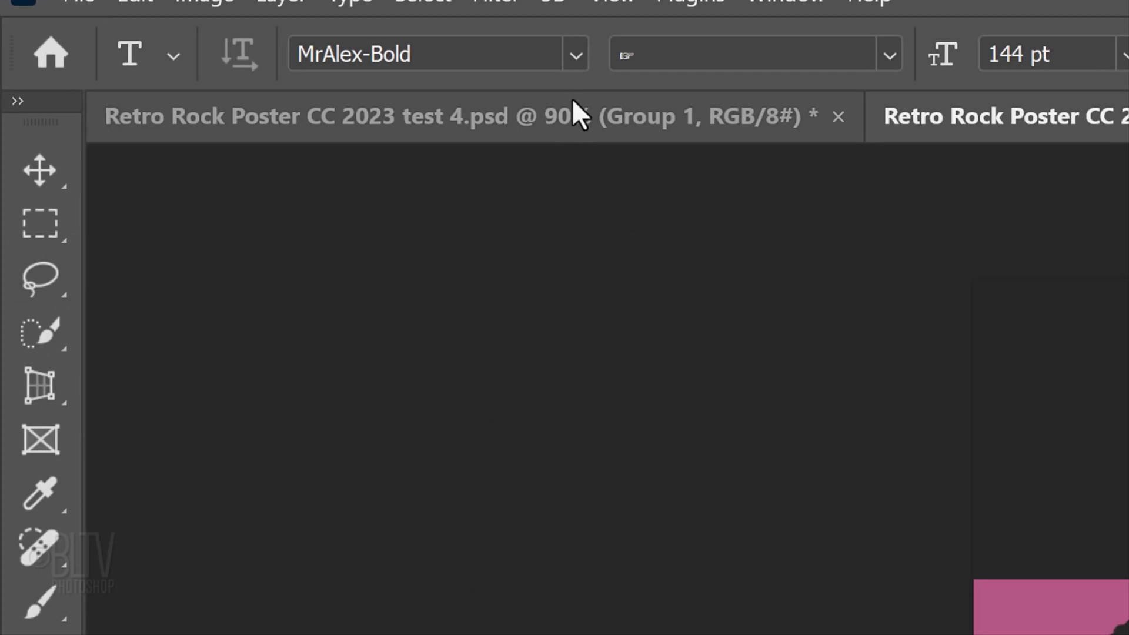
left_click(574, 53)
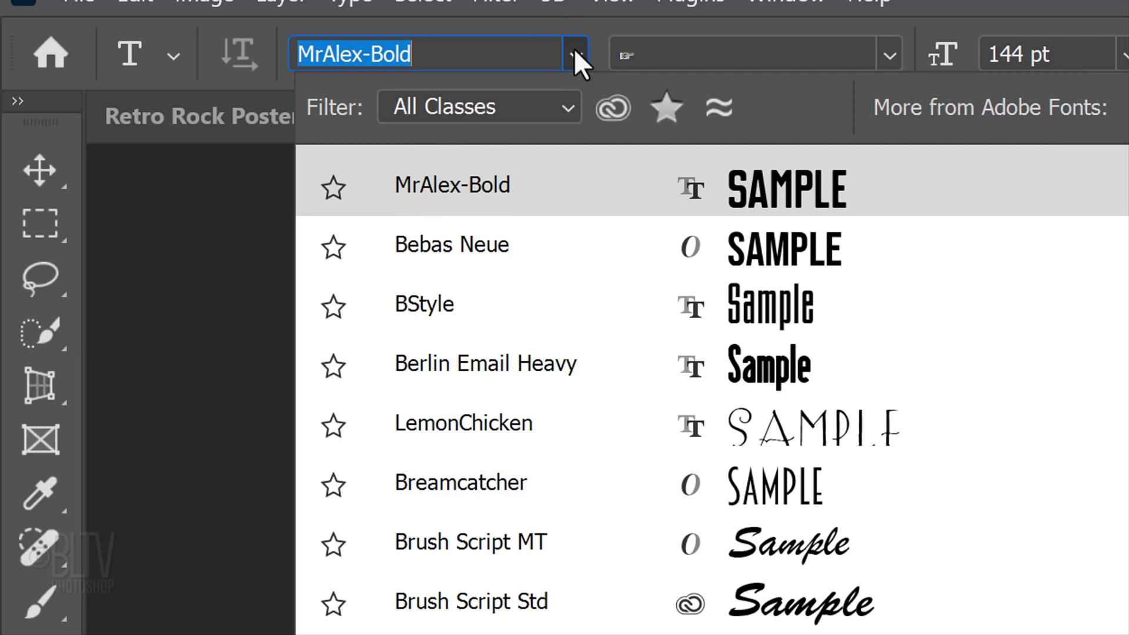
left_click(574, 49)
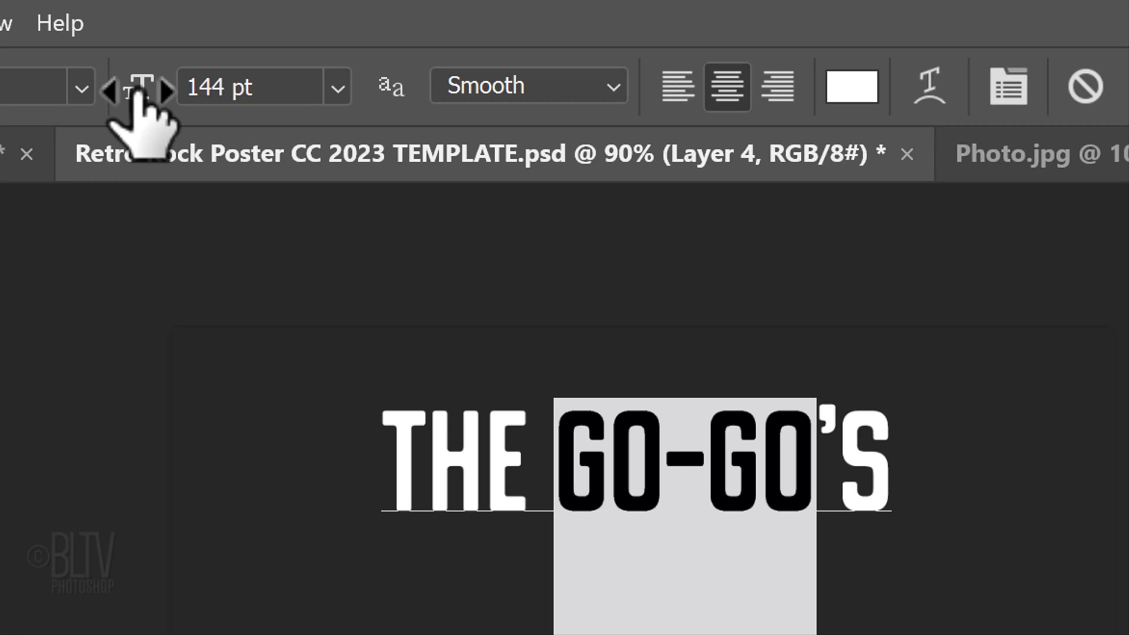
left_click_drag(139, 91, 489, 126)
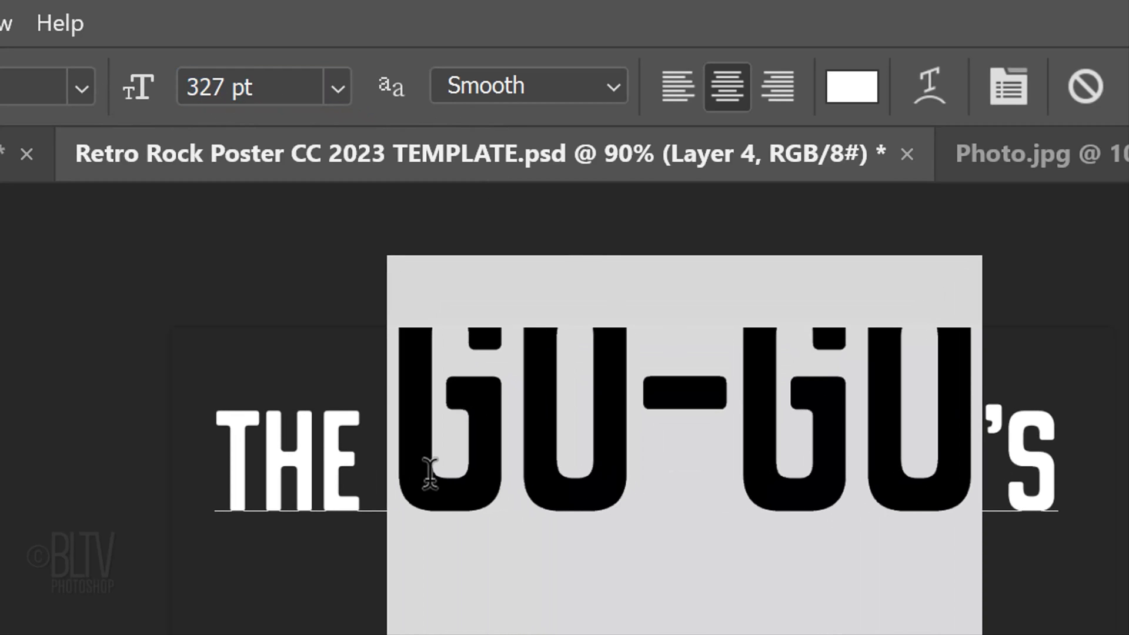
Step: Enlarge GO-GO to 327 pt and set the word THE to 185 pt
left_click_drag(362, 465, 189, 396)
double_click(193, 94)
type("185")
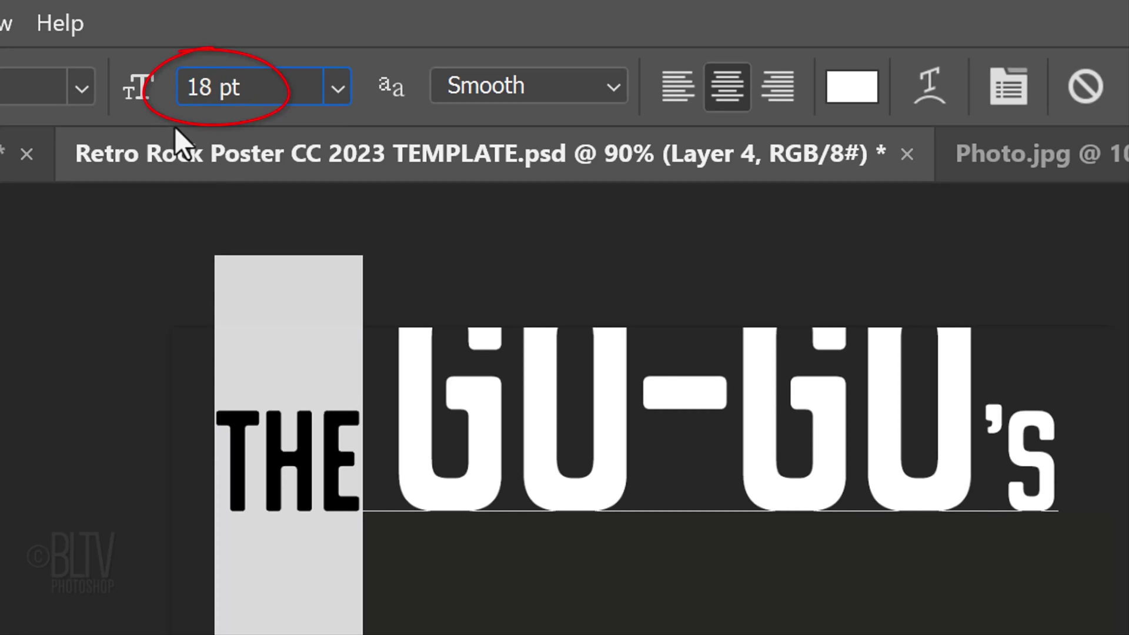
key("Return")
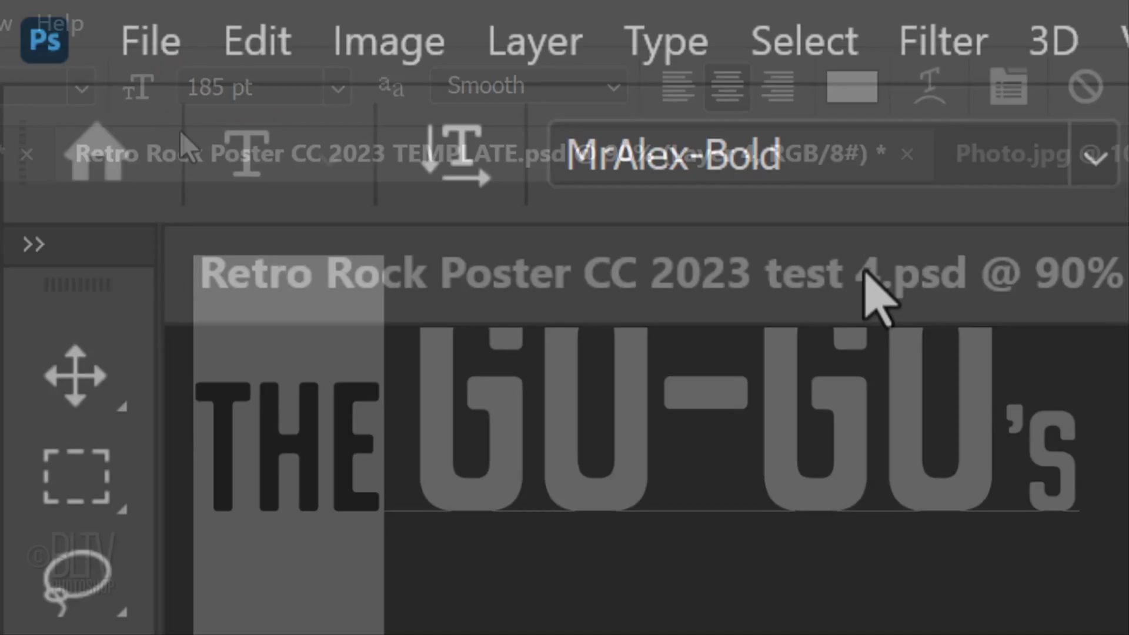
Step: Reposition the GO-GO'S title, then reselect THE and bring up its character settings
left_click(89, 373)
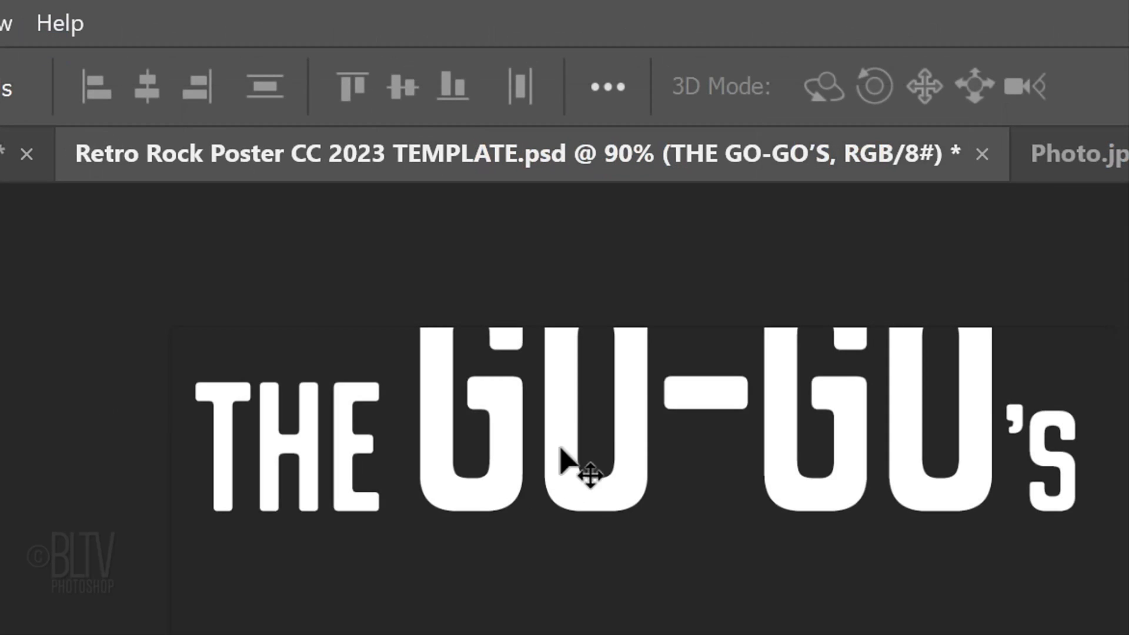
left_click_drag(575, 467, 600, 500)
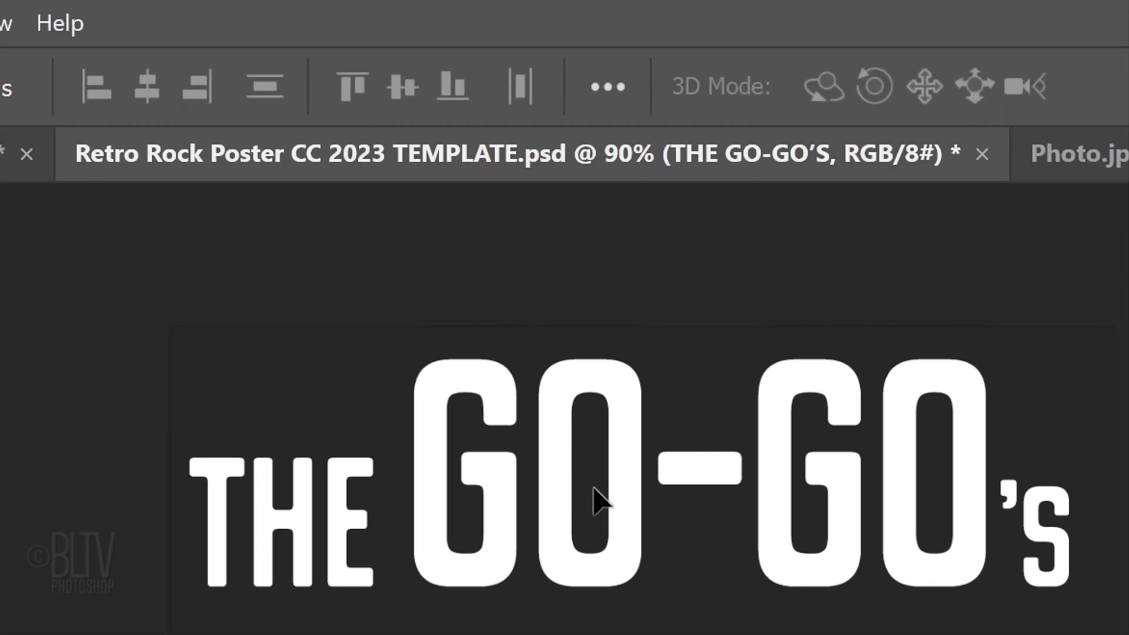
key("t")
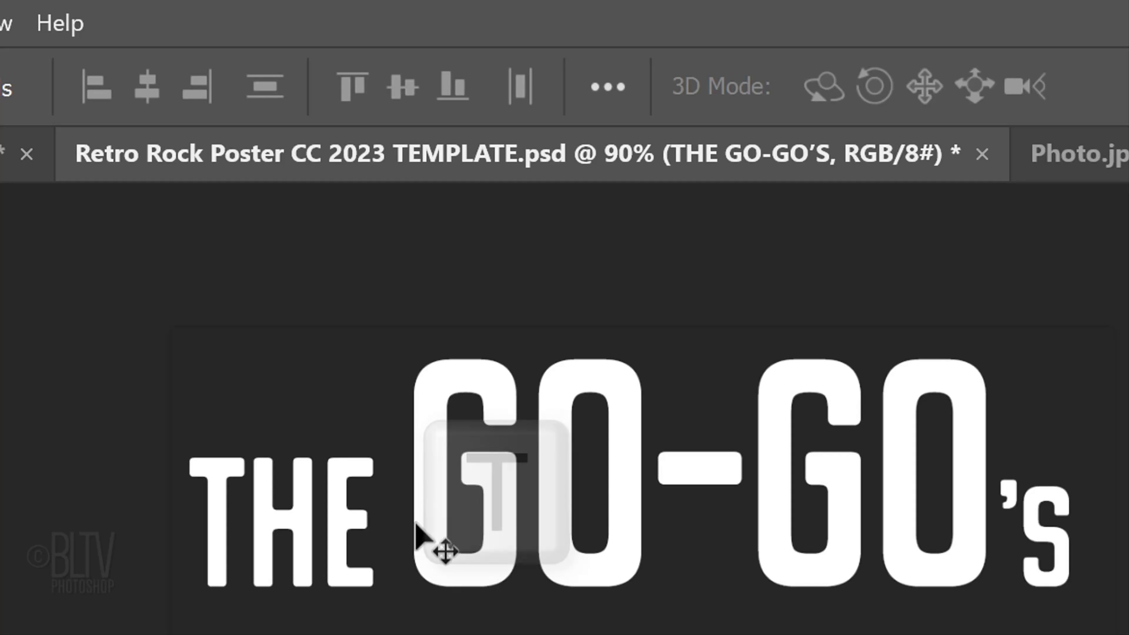
double_click(416, 537)
double_click(270, 524)
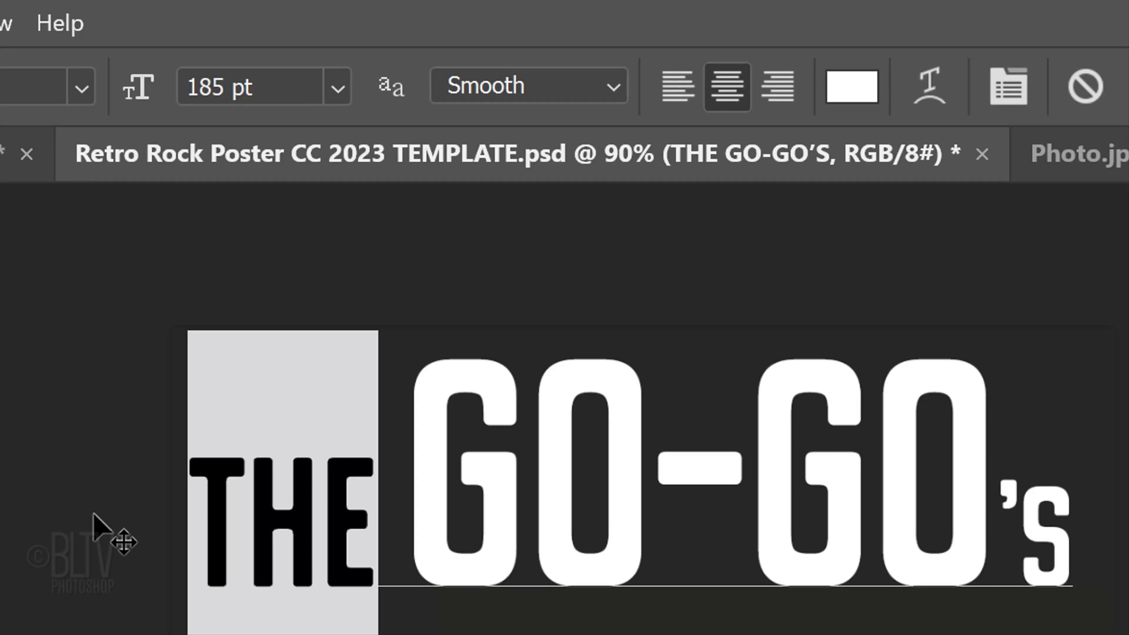
left_click(1004, 86)
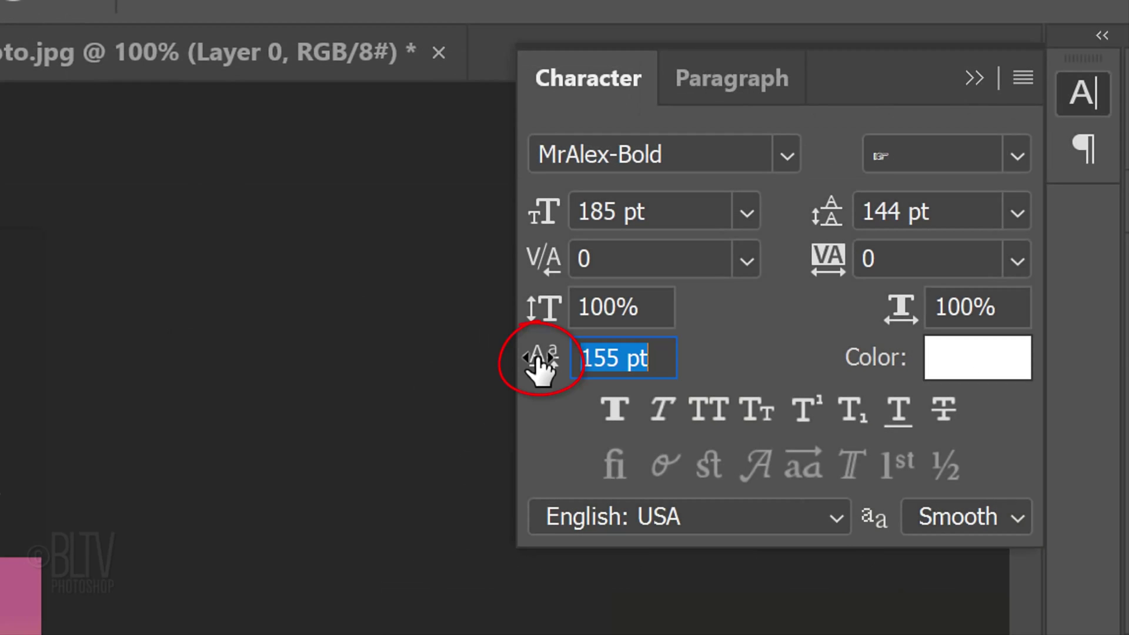
Step: Scrub the title's leading up to 303 pt in the Character panel
left_click_drag(542, 358, 637, 358)
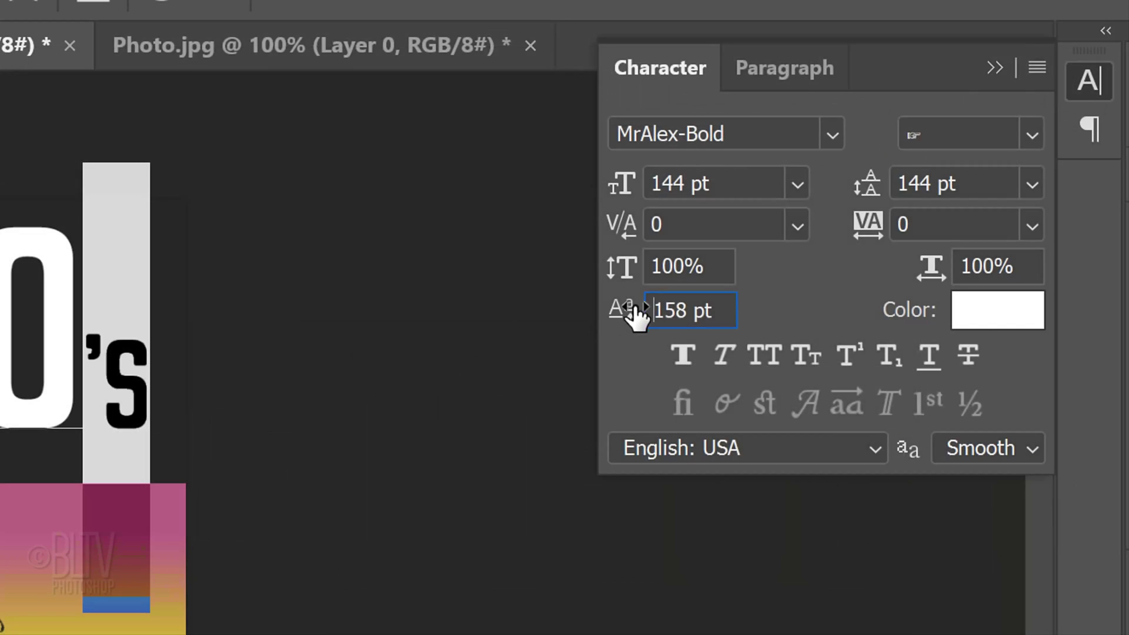
left_click_drag(638, 315, 885, 294)
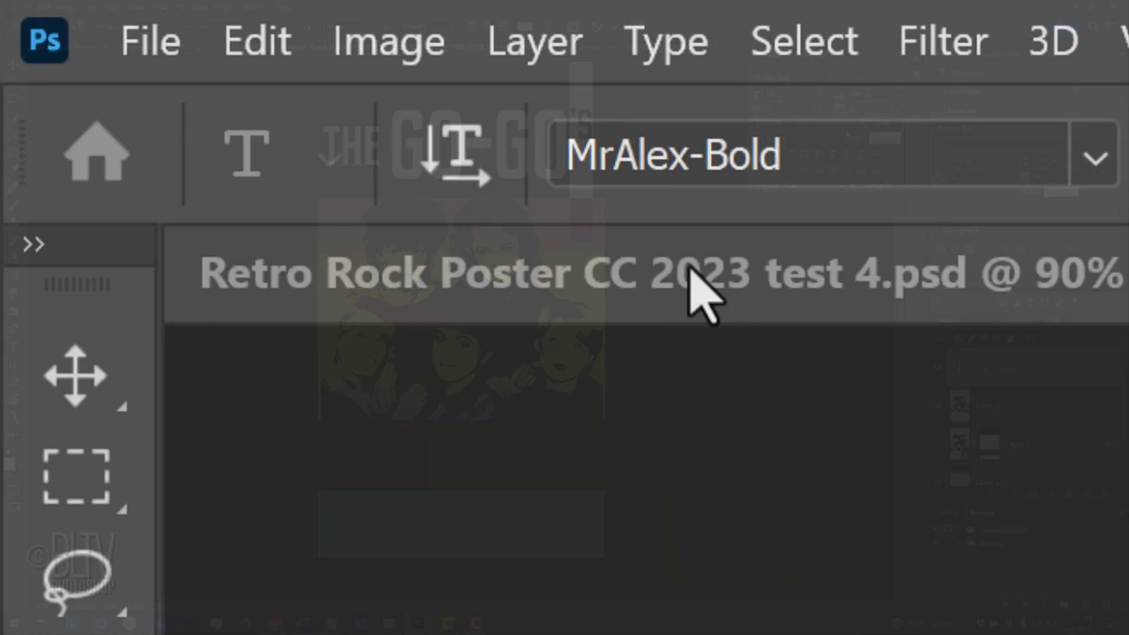
Step: Centre the title THE GO-GO'S horizontally on the canvas using a select-all alignment
left_click(13, 65)
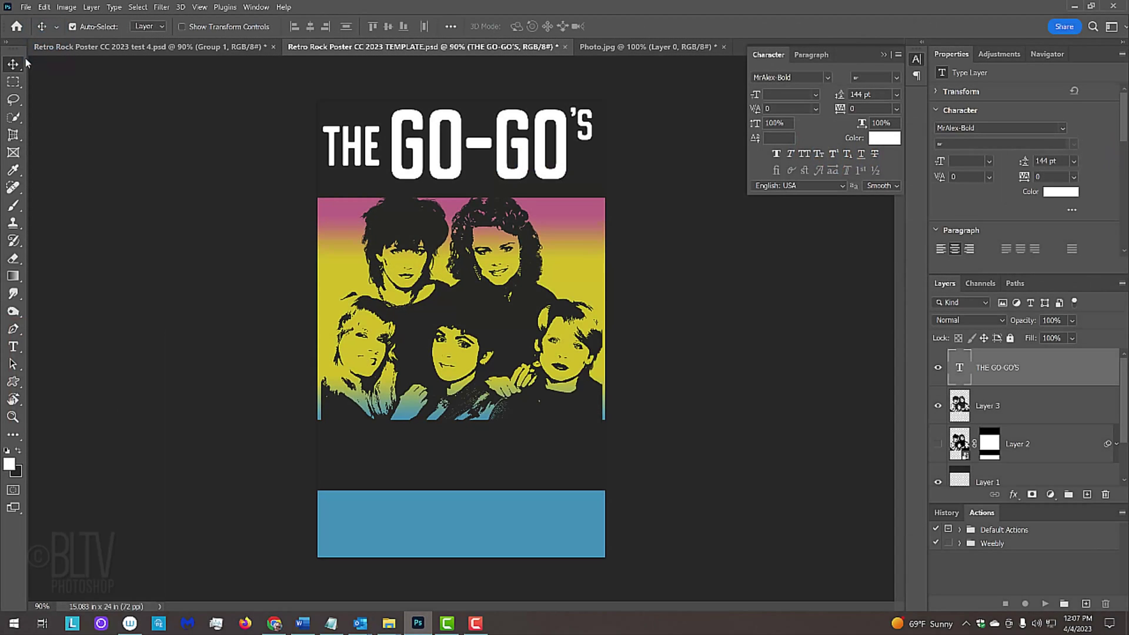
key("ctrl+a")
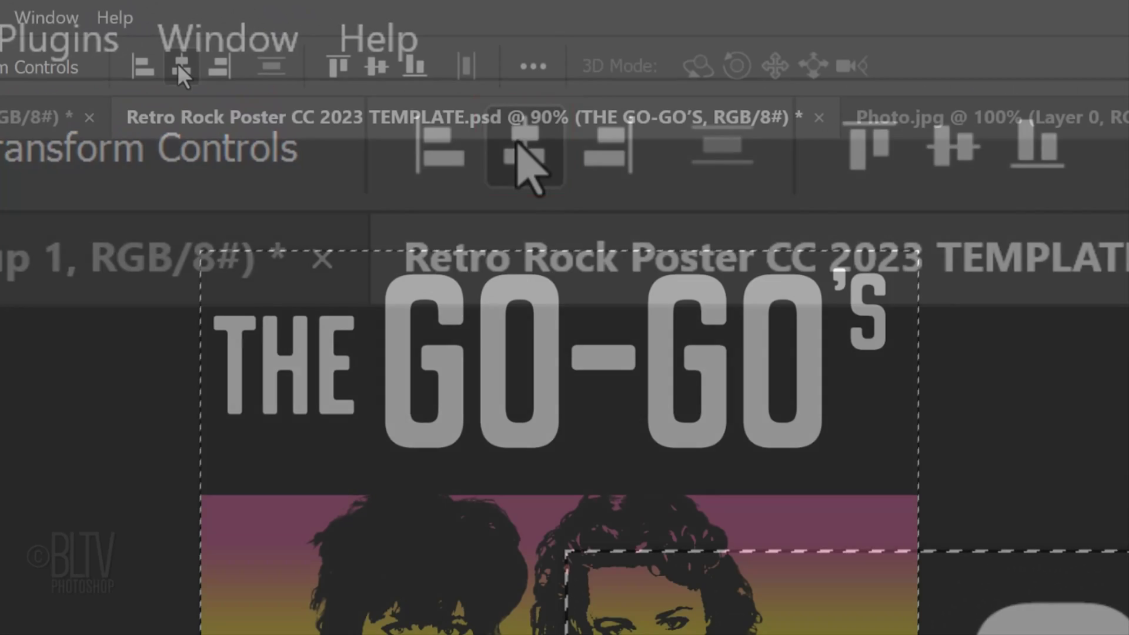
left_click(525, 157)
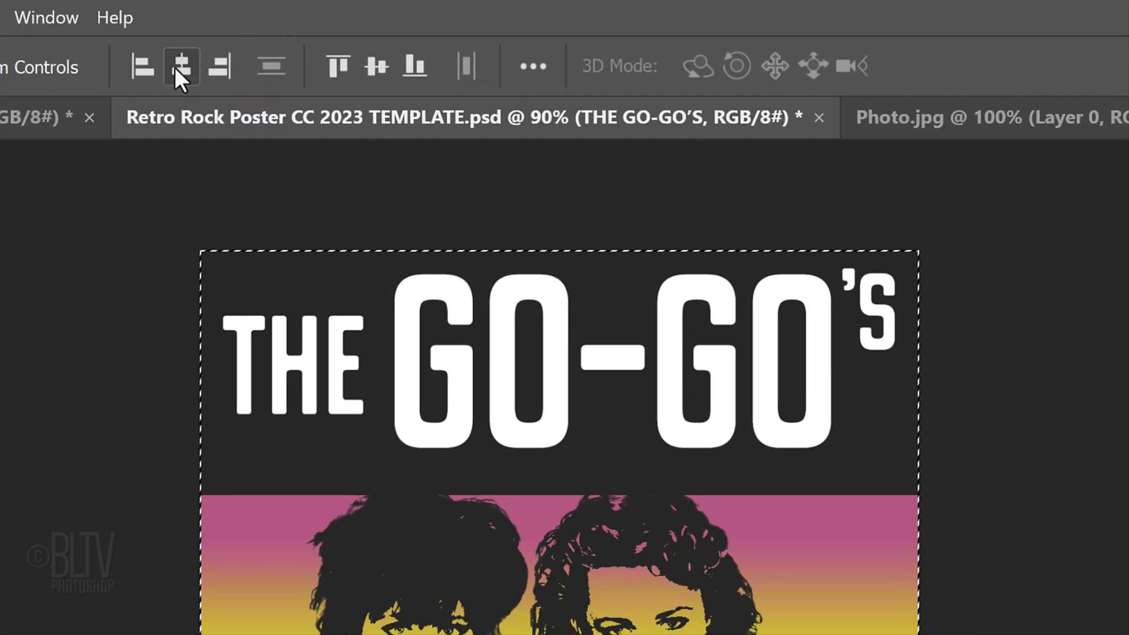
key("ctrl+d")
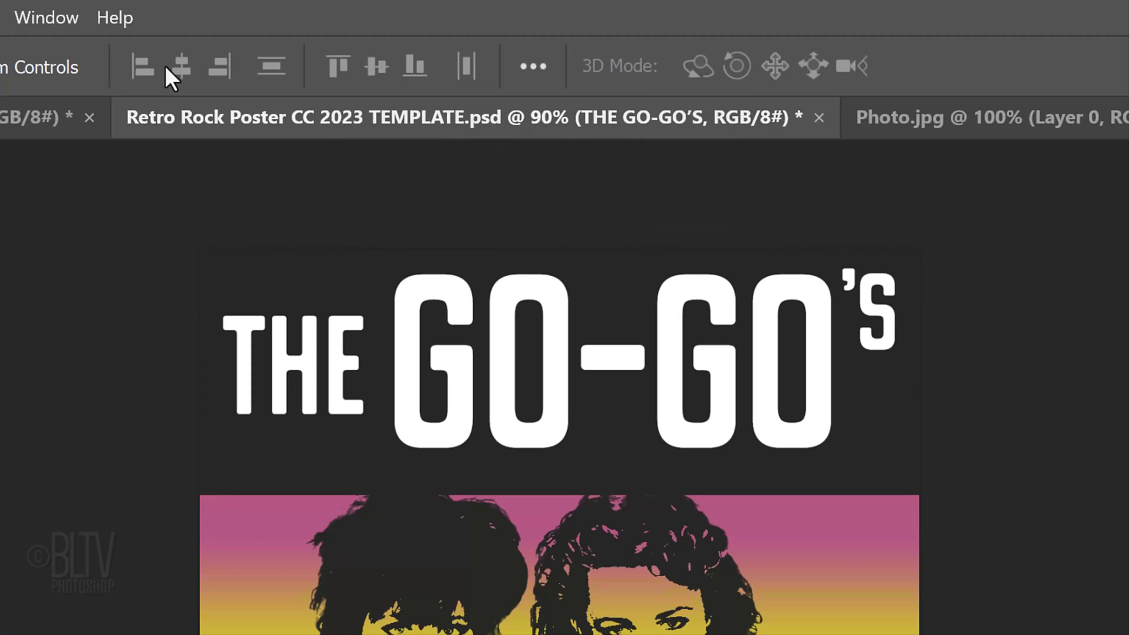
Step: Move the title straight down about 43 px and nudge it into place within the top strip
key("Up")
key("Down")
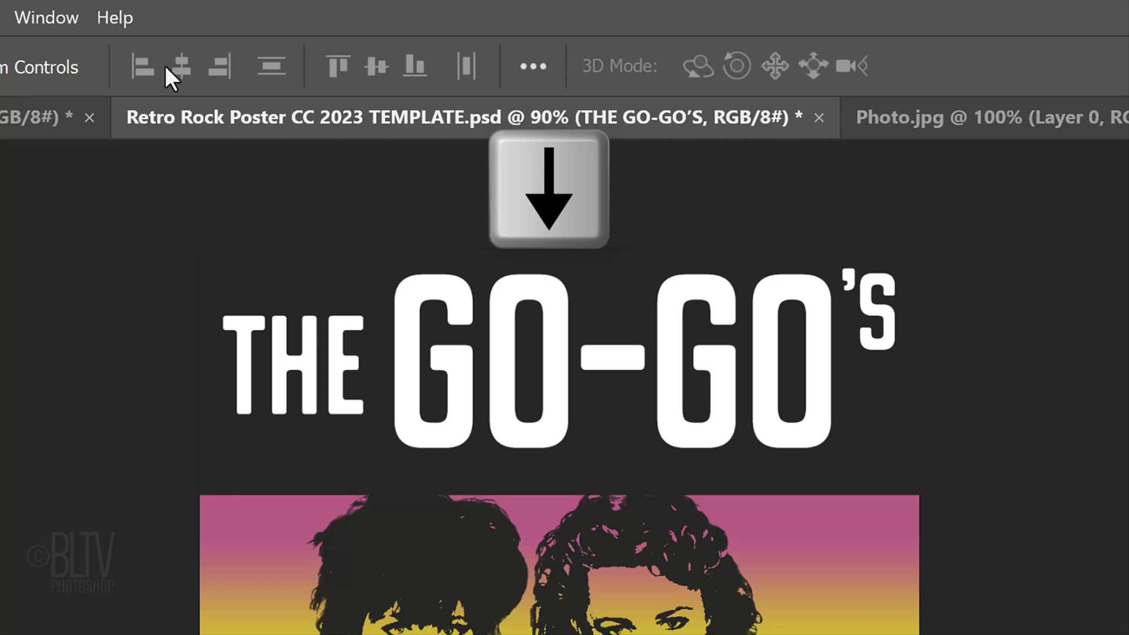
key("shift")
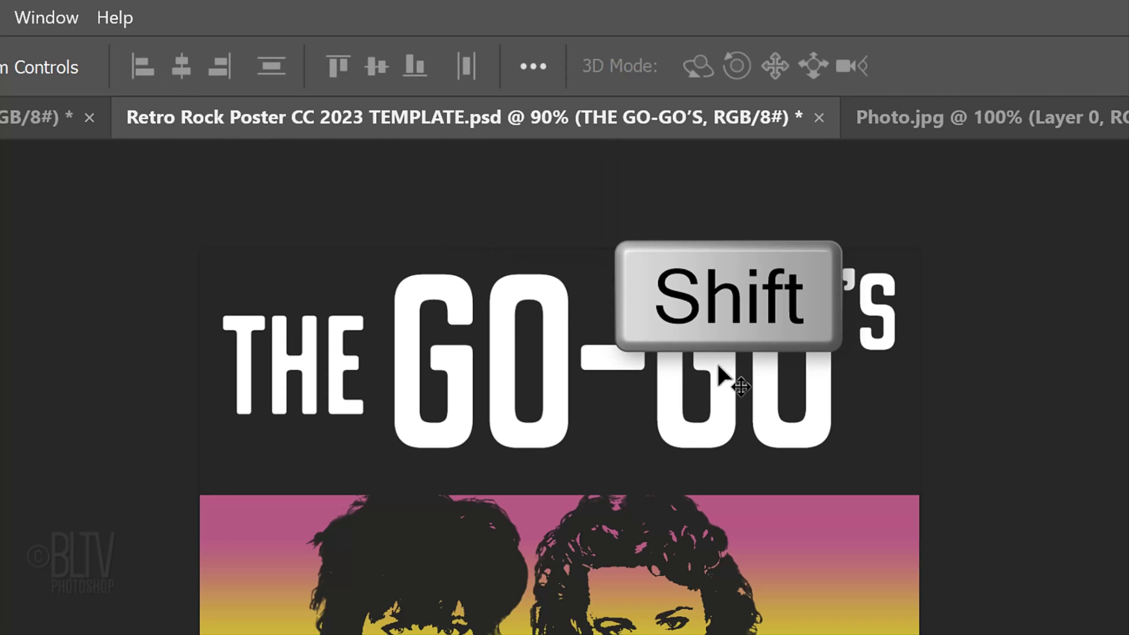
left_click_drag(718, 366, 715, 392)
key("Up")
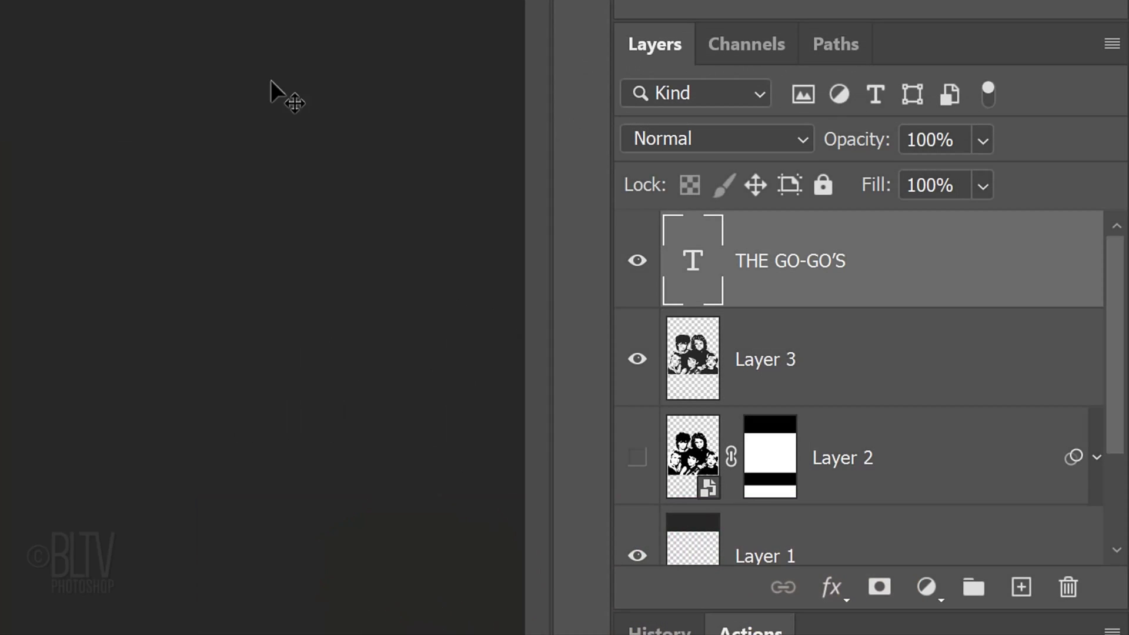
Step: Load the title letters as a selection, hide the text layer, and delete them from Layer 1's dark bar
key("ctrl")
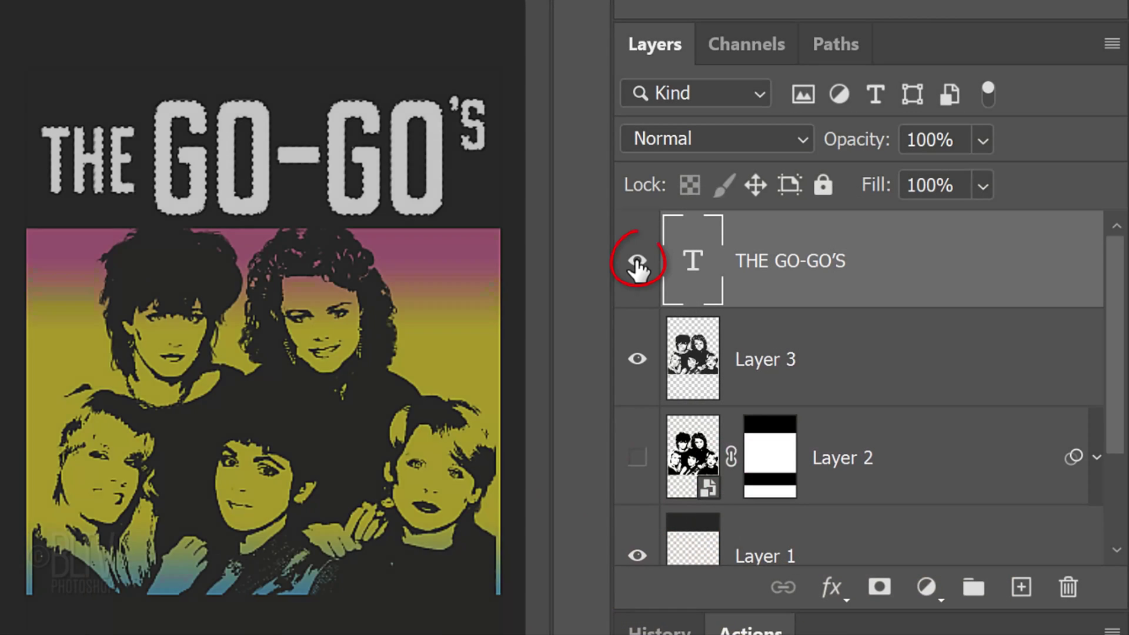
left_click(637, 265)
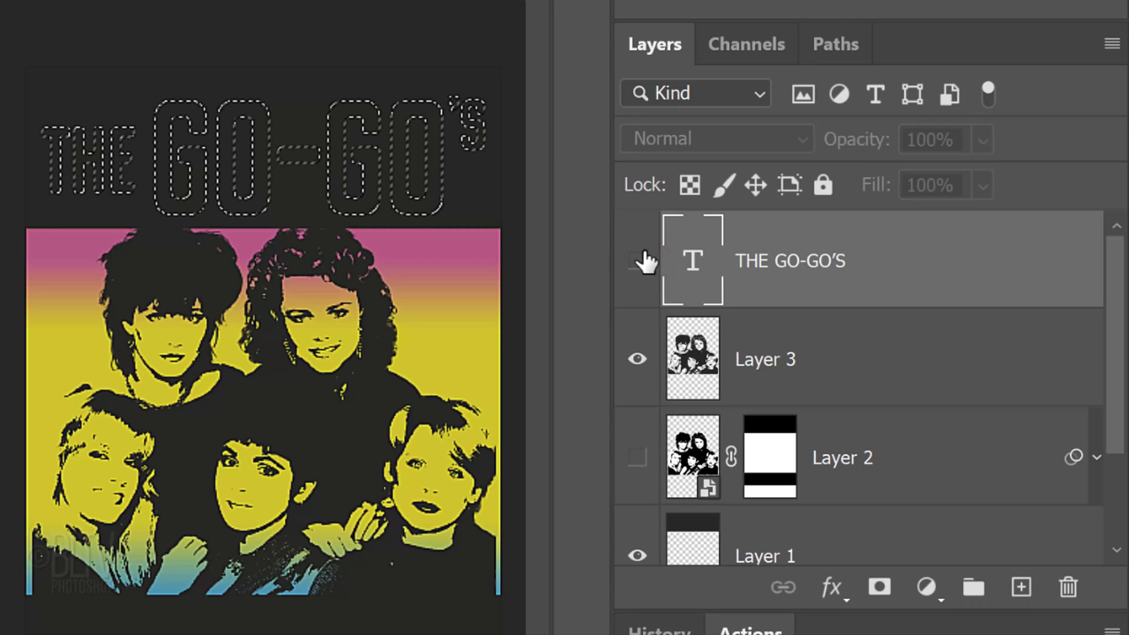
left_click_drag(1103, 326, 1078, 413)
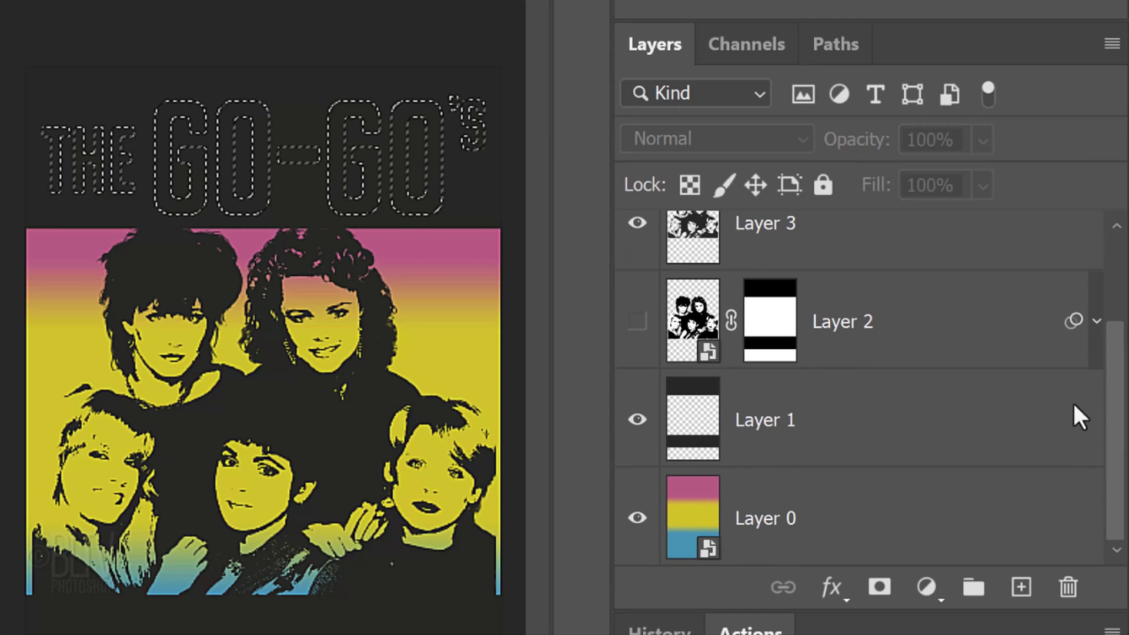
left_click(696, 419)
key("Delete")
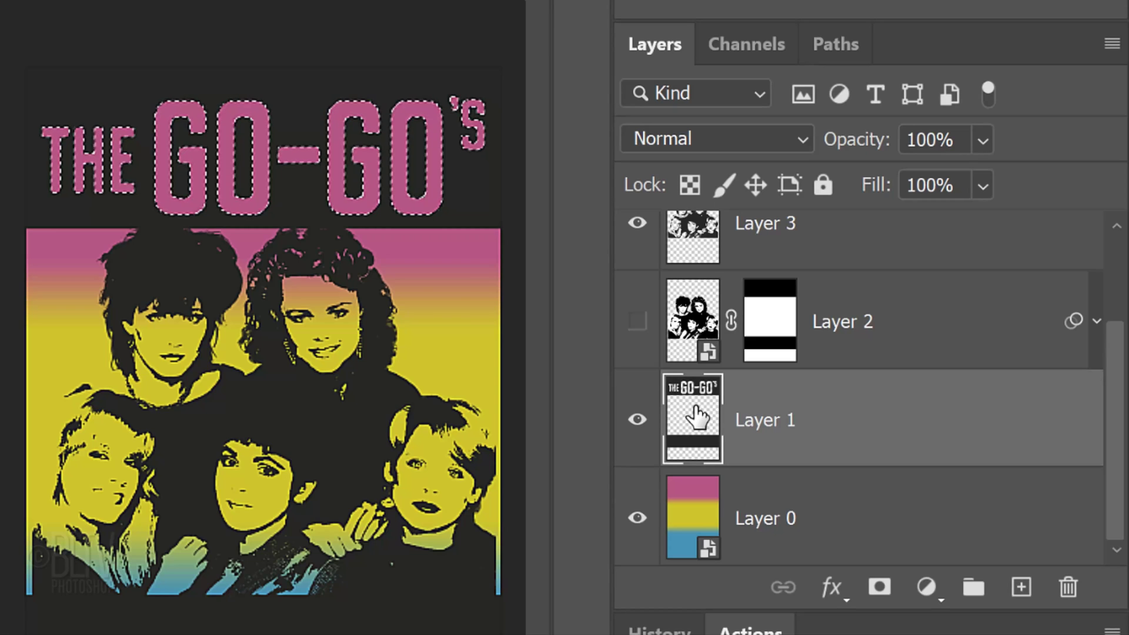
key("ctrl+d")
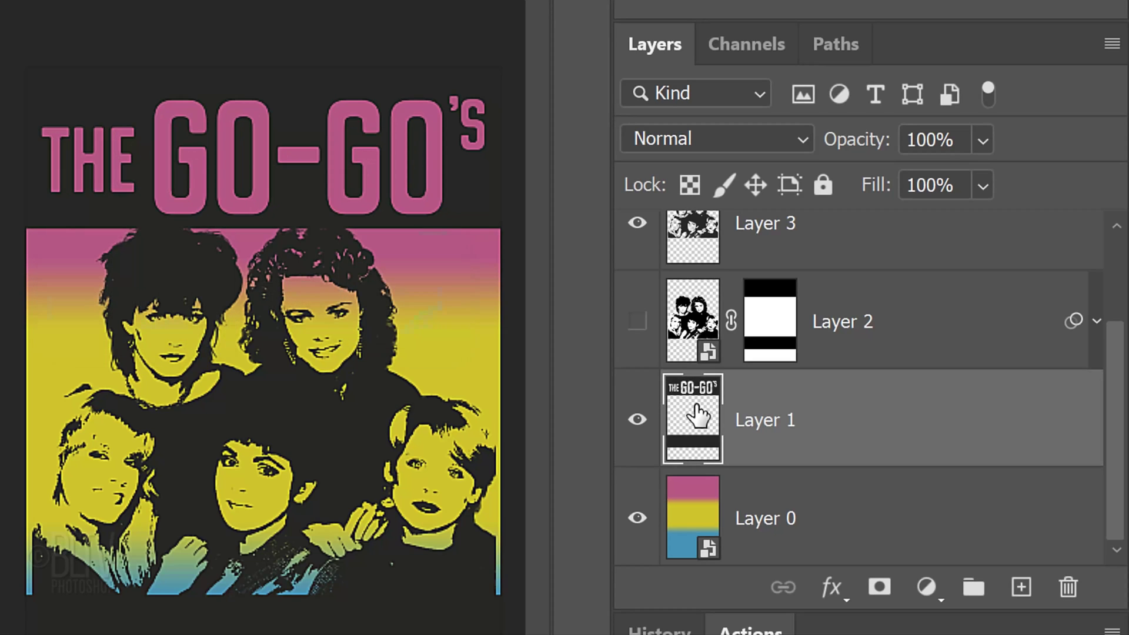
Step: Add a new layer above Layer 3 and type THE BEAT below BEAUTY AND
left_click_drag(1117, 439, 1110, 212)
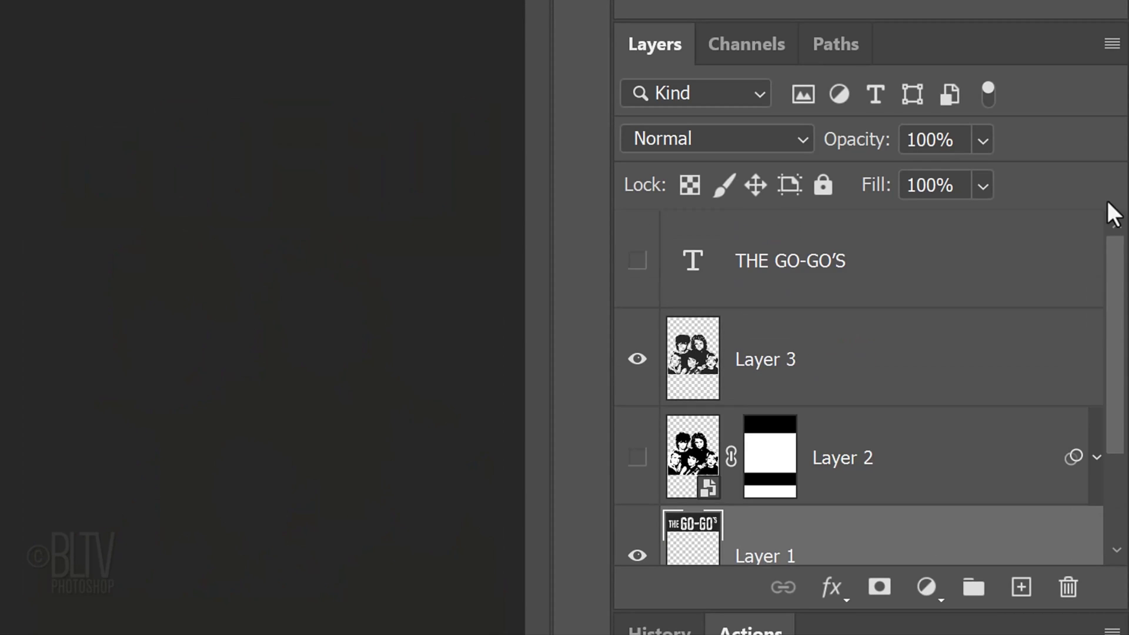
left_click(965, 376)
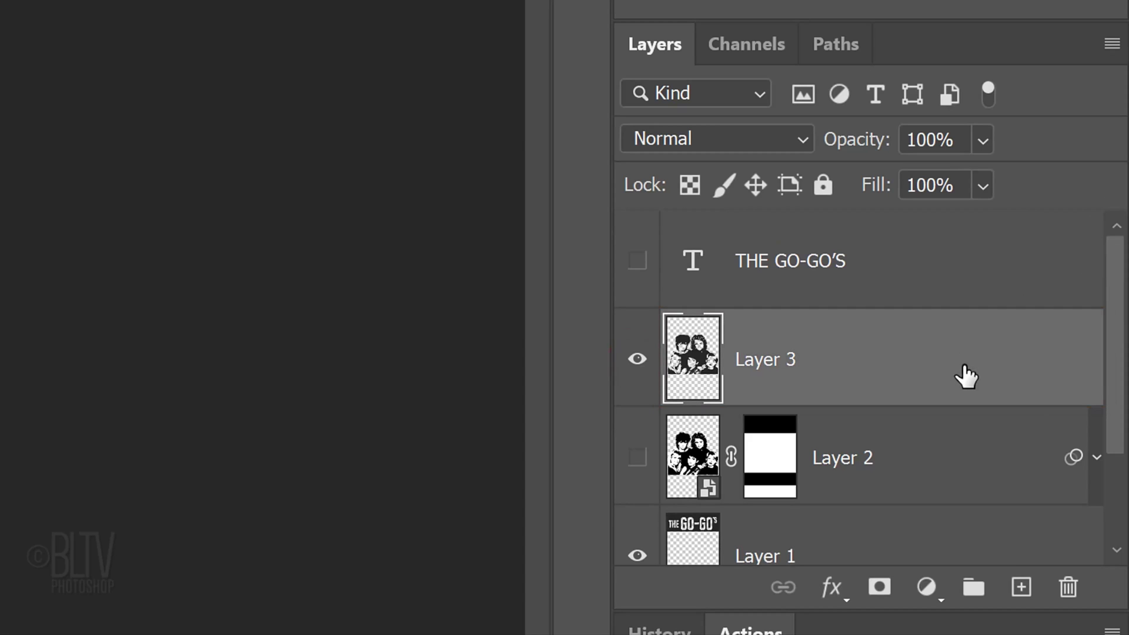
left_click(1021, 588)
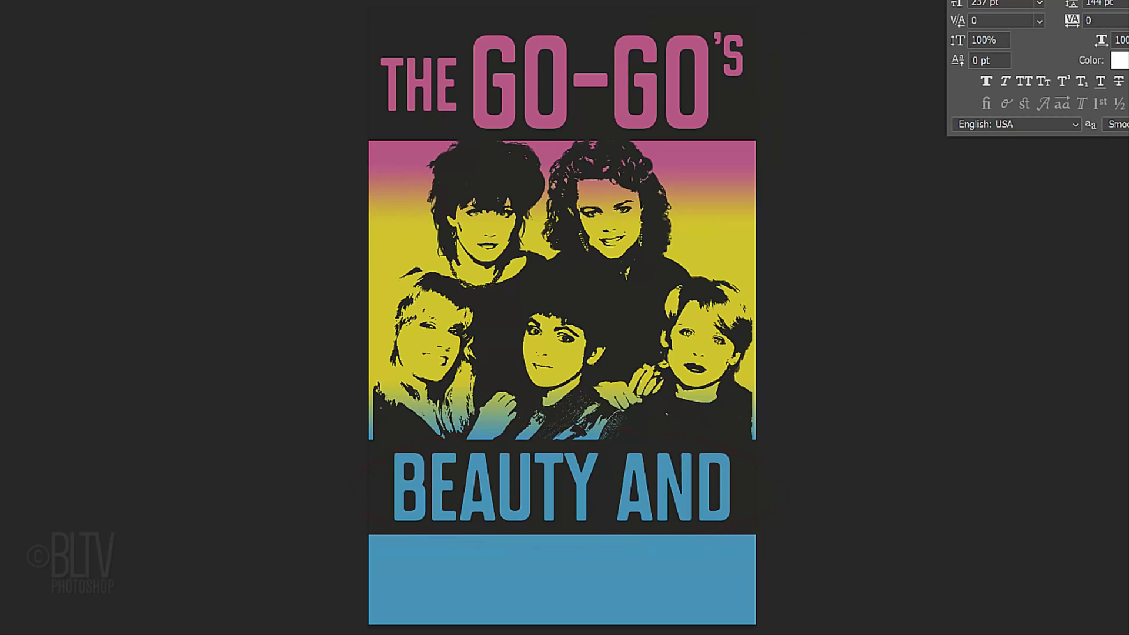
left_click(537, 582)
type("THE BEAT")
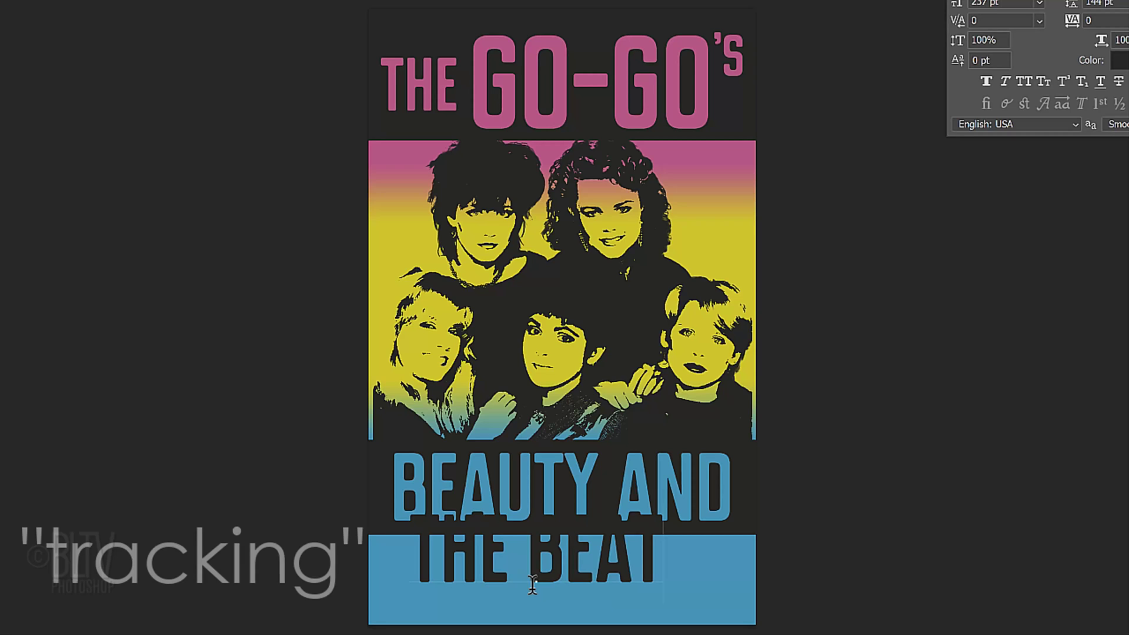
Step: Widen THE BEAT's tracking to 140 and move it down onto the blue bar
left_click_drag(659, 553, 359, 547)
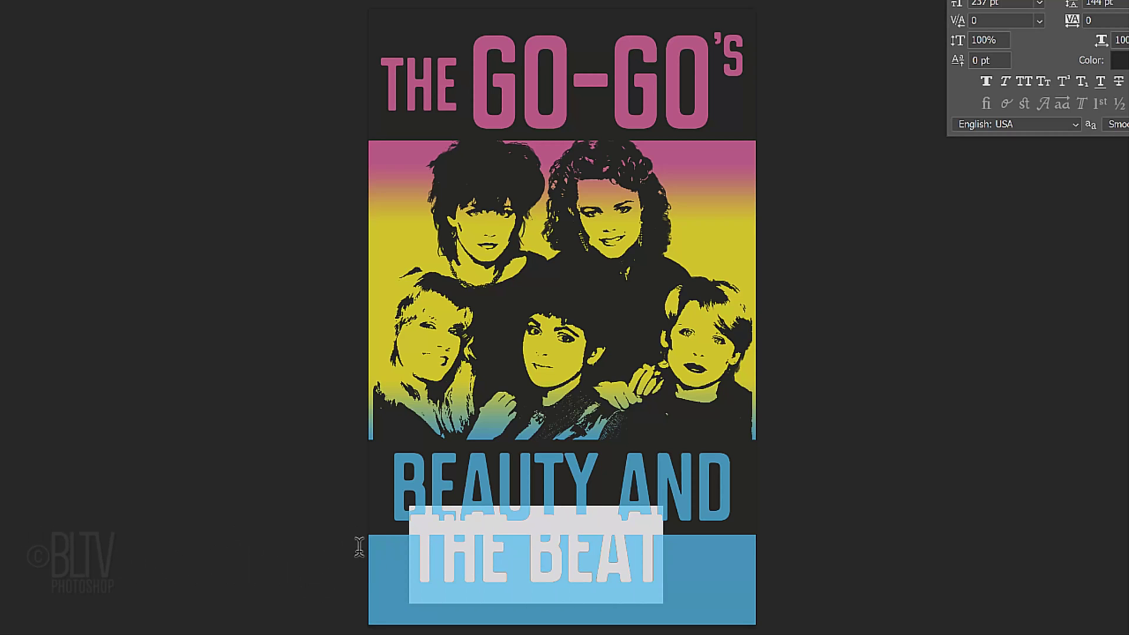
key("alt+Right")
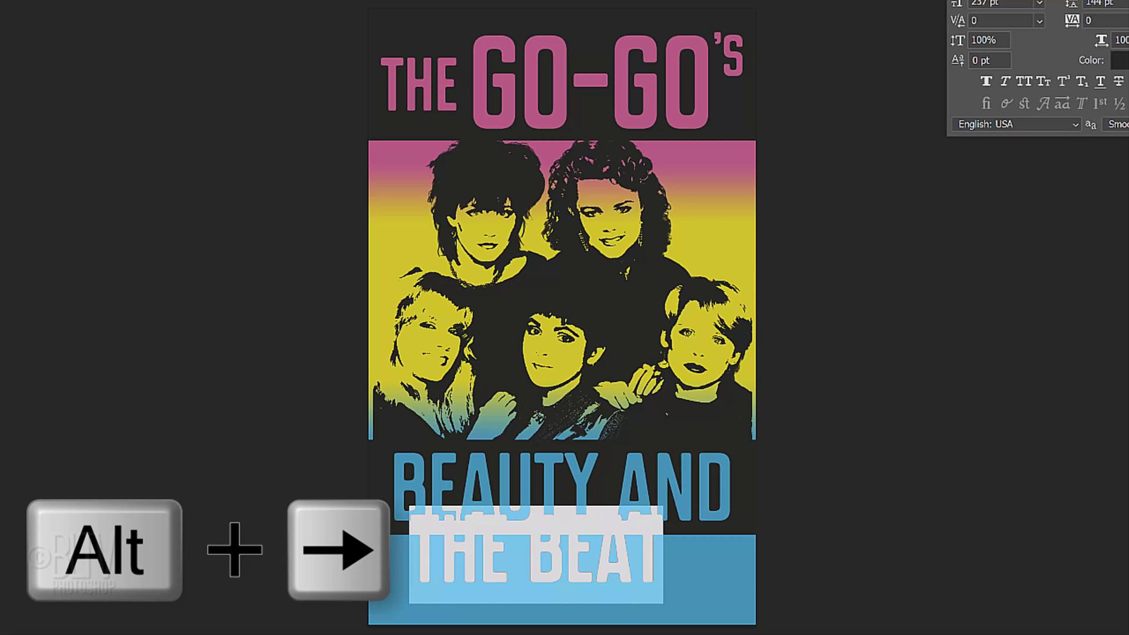
key("alt+Right")
key("alt+Right")
key("alt+Right")
key("alt+Right")
key("alt+Right")
key("alt+Right")
key("alt+Right")
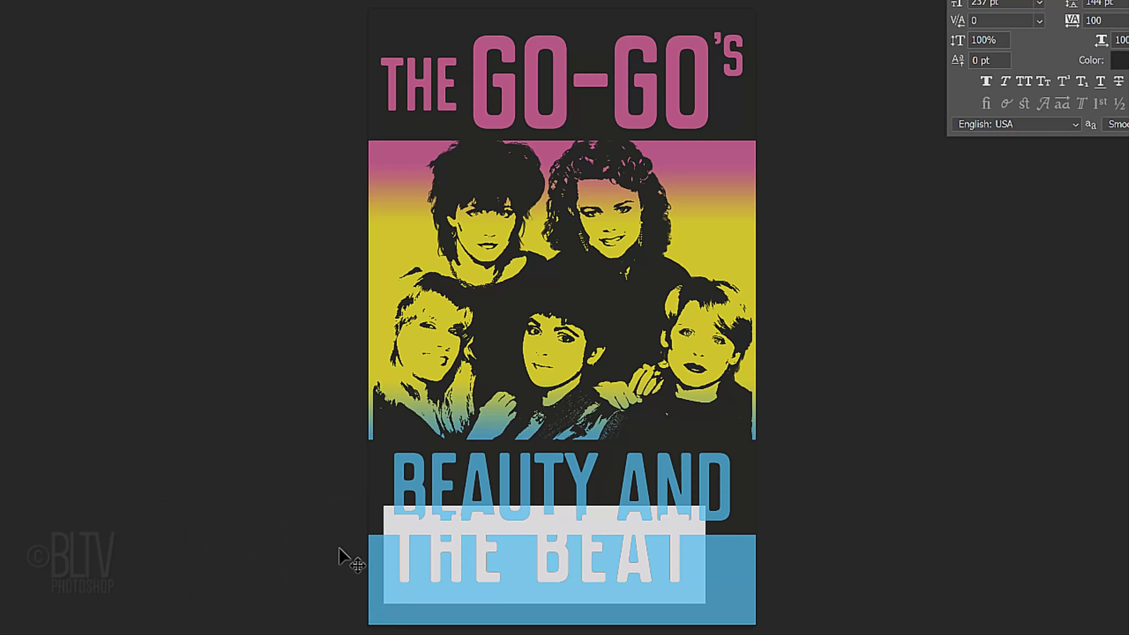
left_click_drag(731, 580, 749, 600)
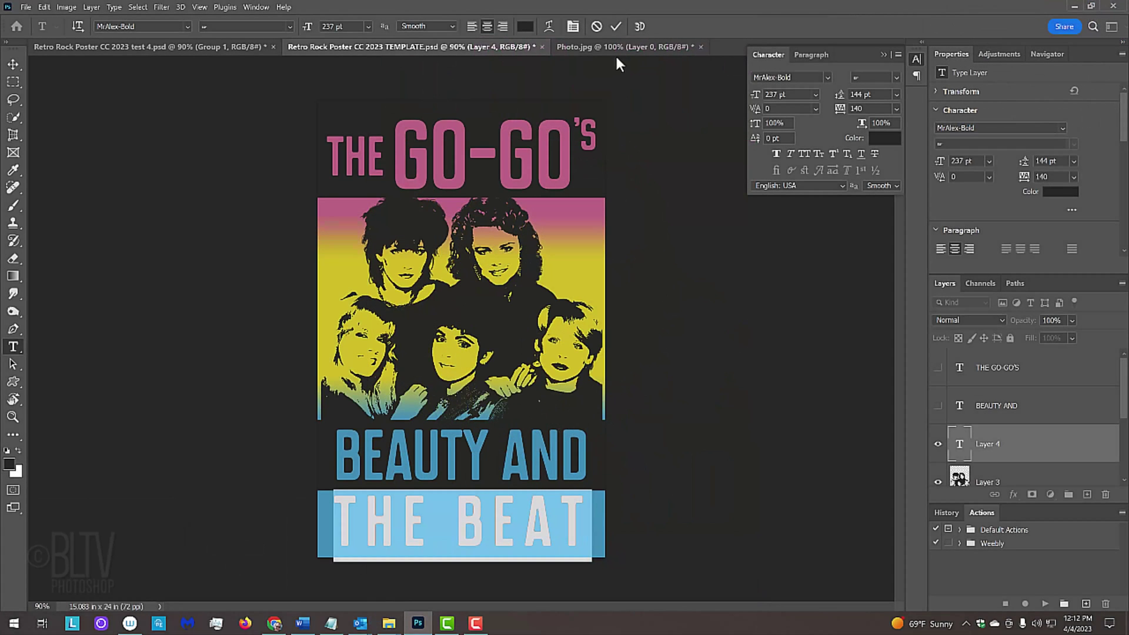
left_click(615, 28)
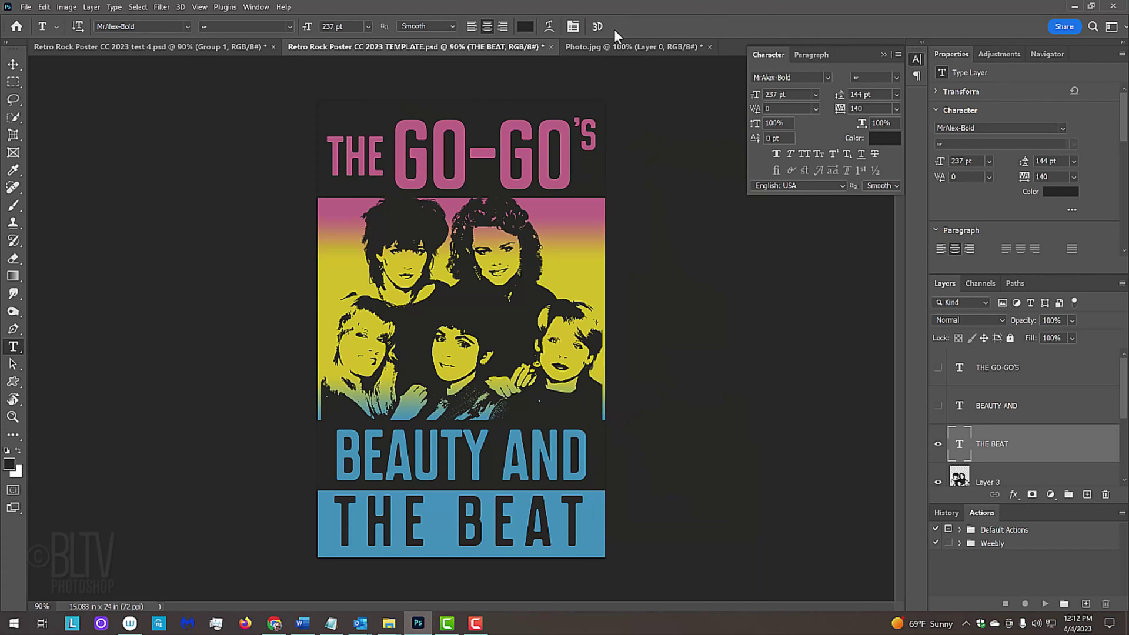
Step: Centre THE BEAT horizontally on the canvas
key("ctrl+a")
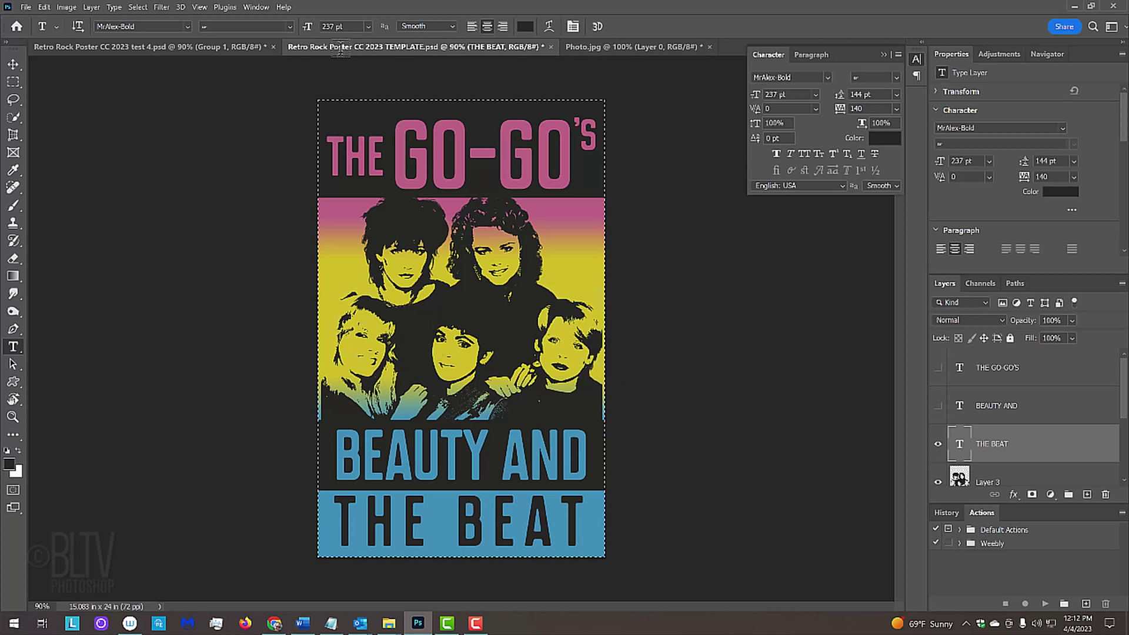
left_click(12, 61)
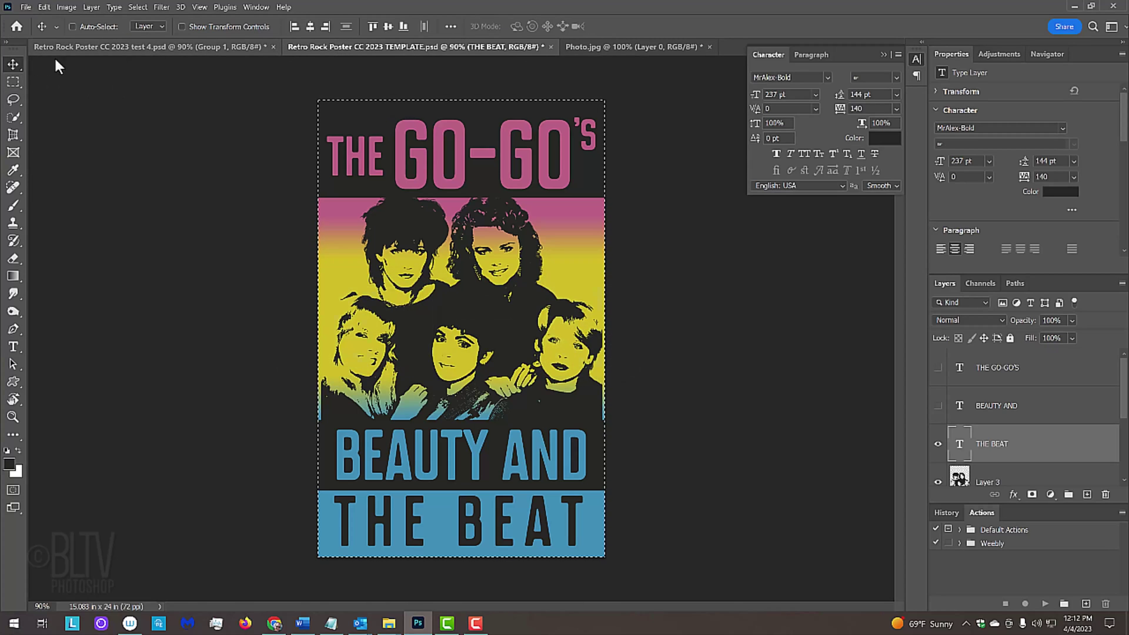
left_click(309, 27)
key("ctrl+d")
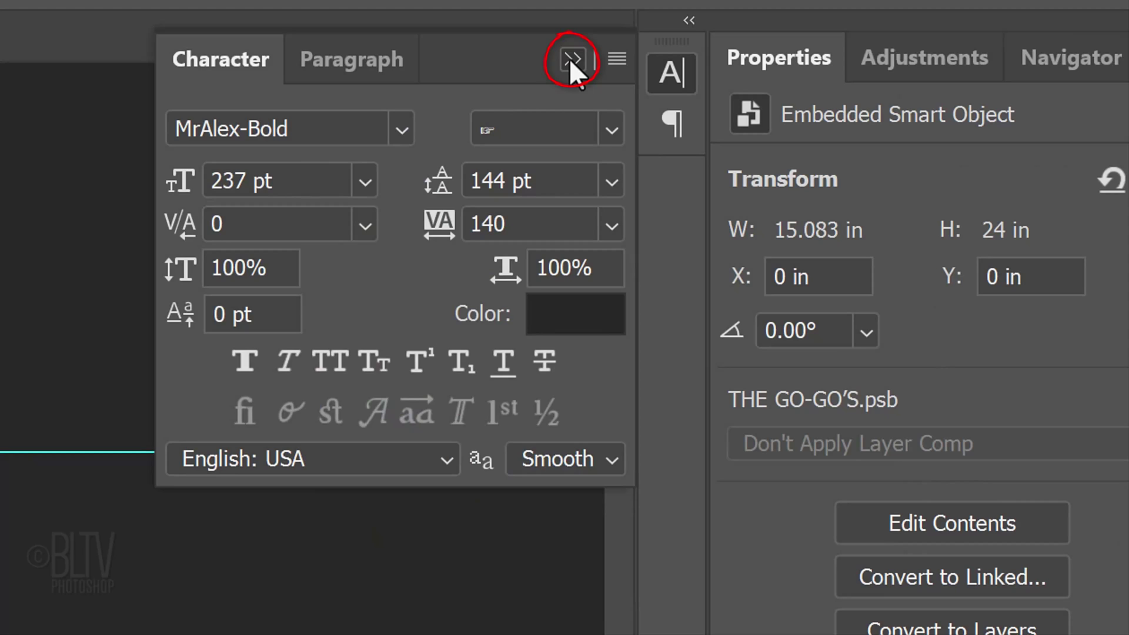
Step: Select the layers from THE GO-GO'S down to Layer 0 and convert them into one smart object
left_click(569, 59)
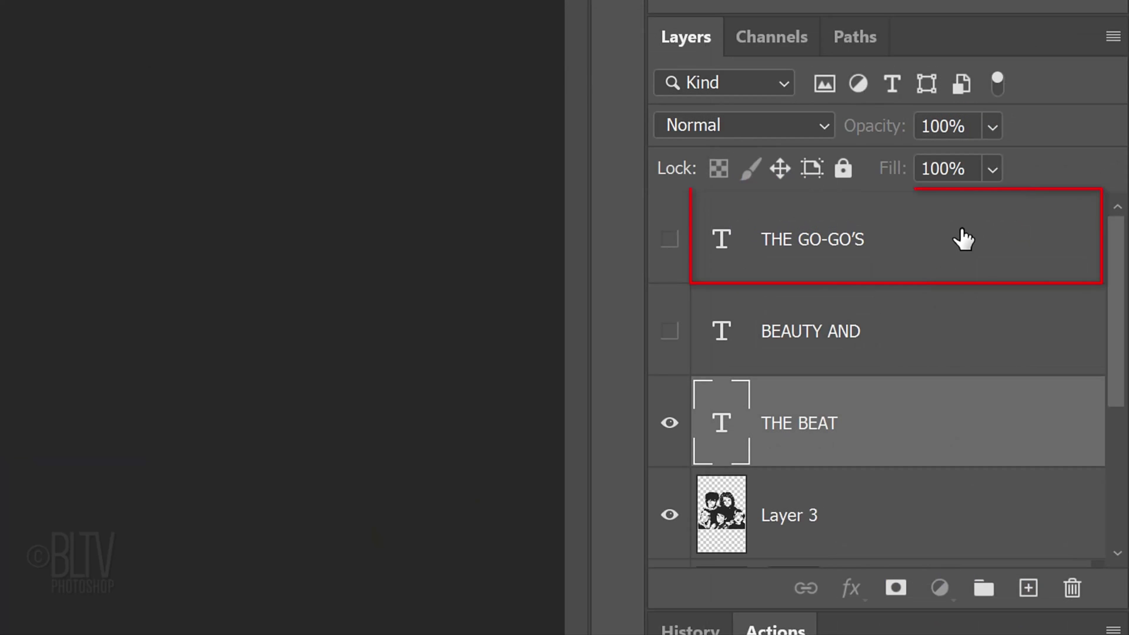
left_click(961, 239)
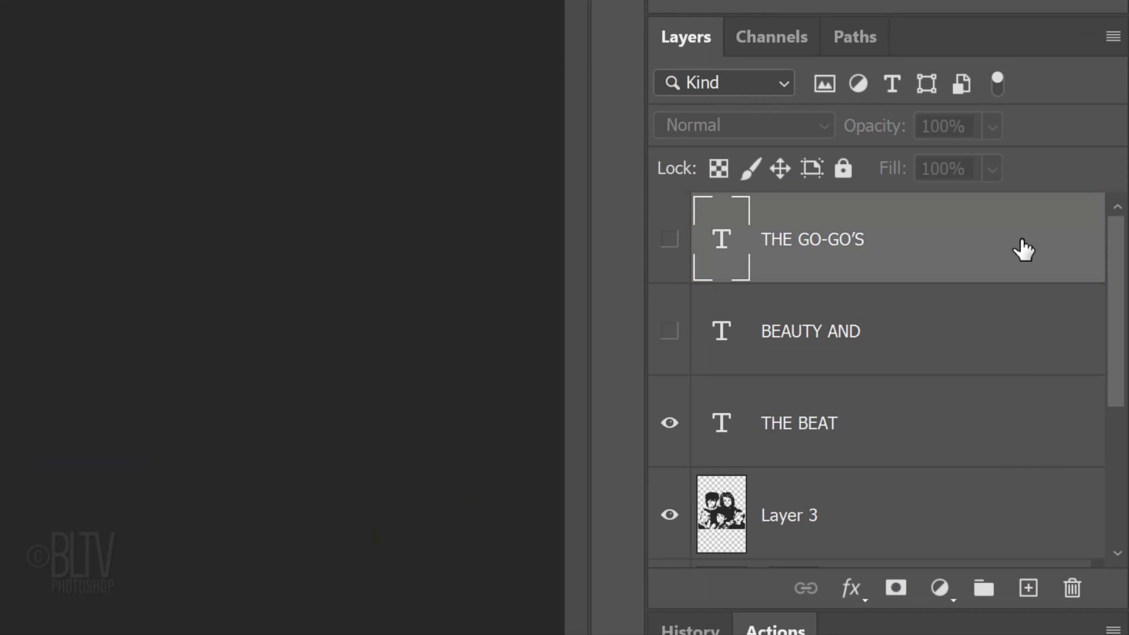
left_click_drag(1112, 282, 1062, 562)
left_click(918, 528, "shift")
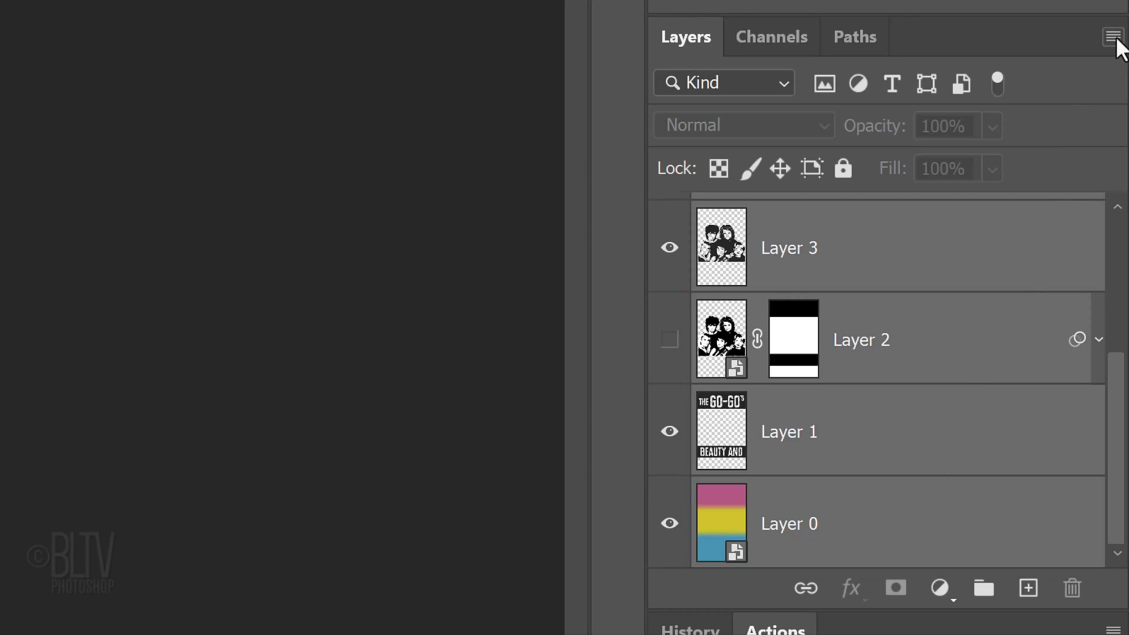
left_click(1112, 36)
left_click(915, 359)
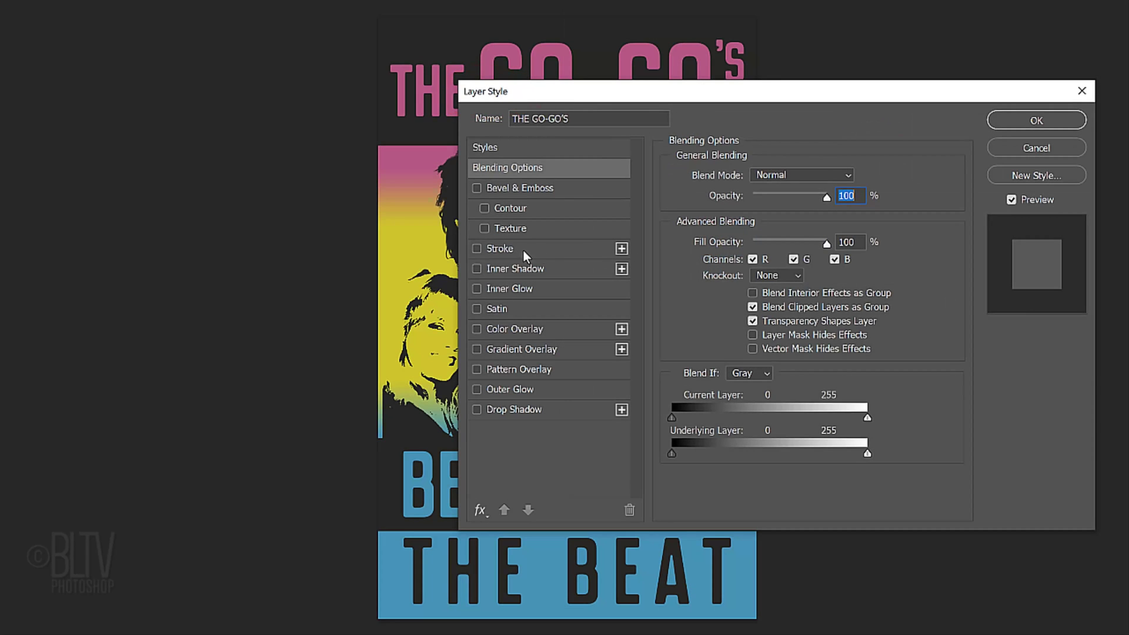
Step: Add a 1 px white stroke to the smart object, blend mode Dissolve, opacity 25%
left_click(503, 251)
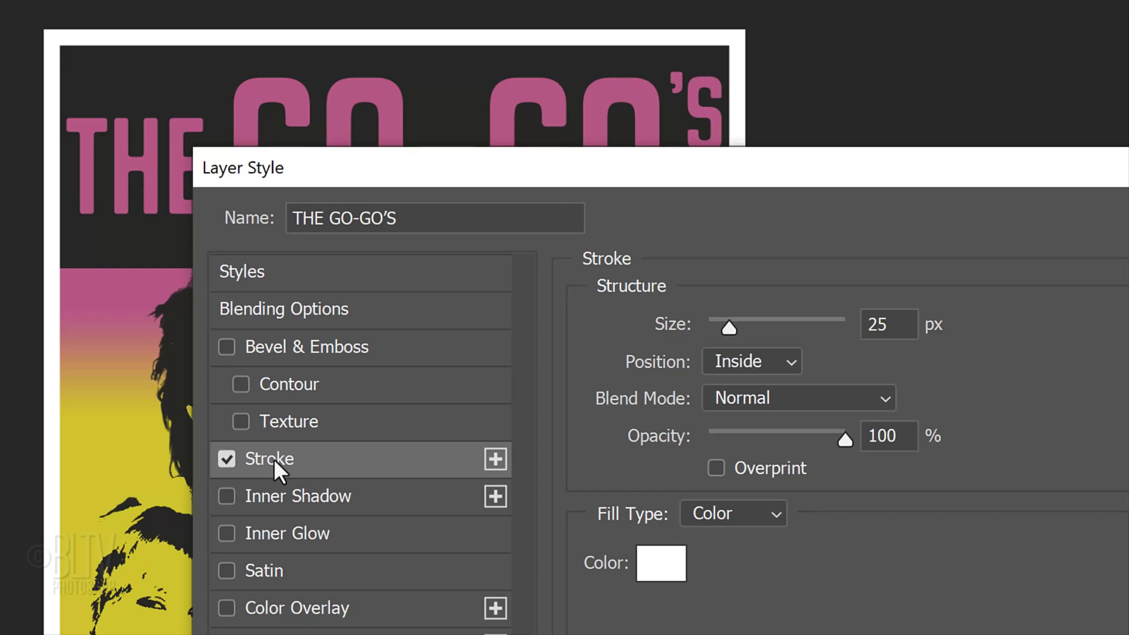
double_click(873, 325)
type("1")
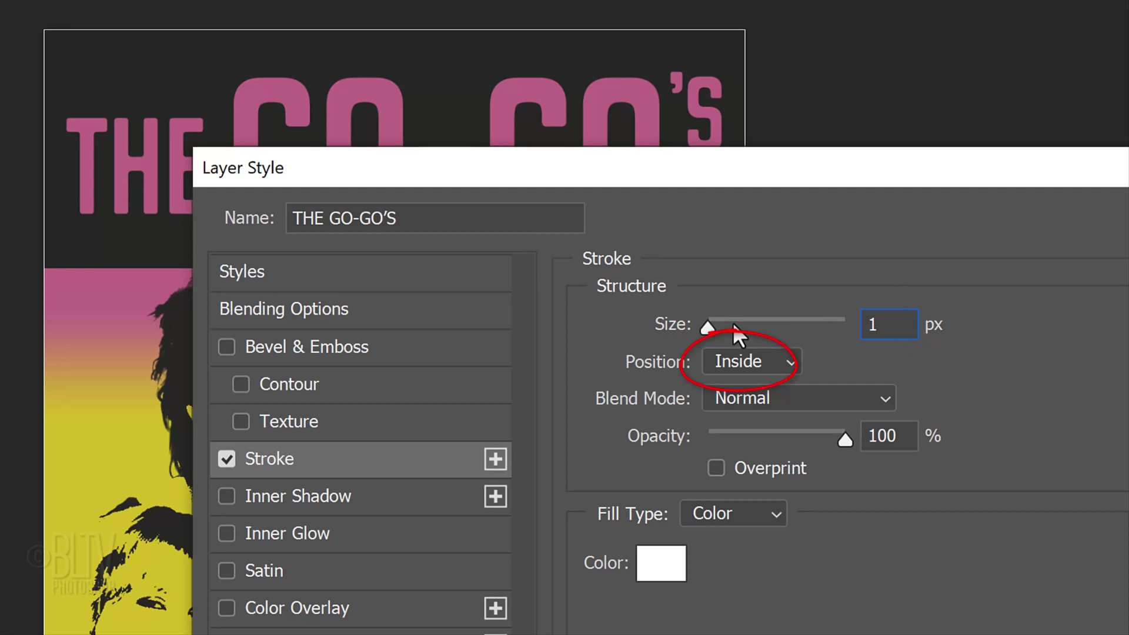
left_click(772, 399)
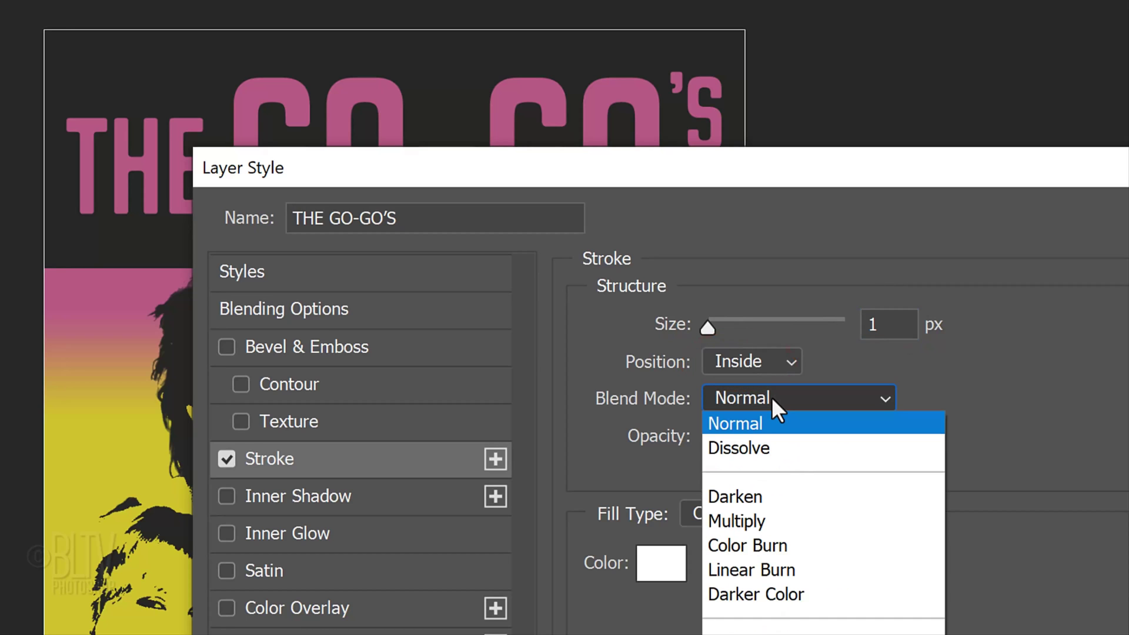
left_click(749, 447)
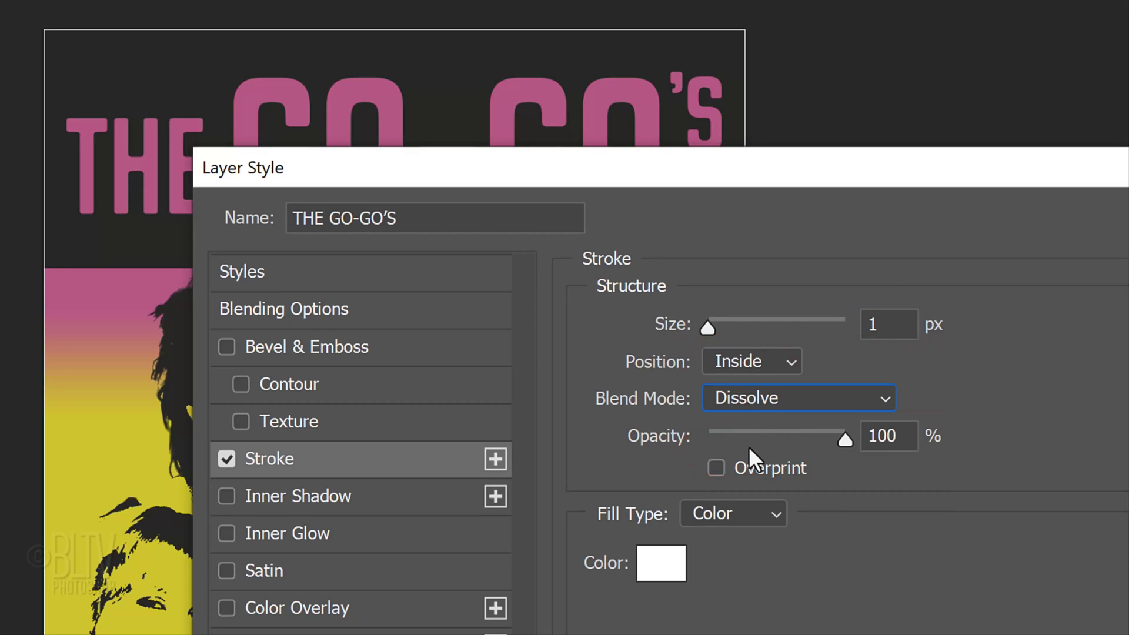
left_click(905, 438)
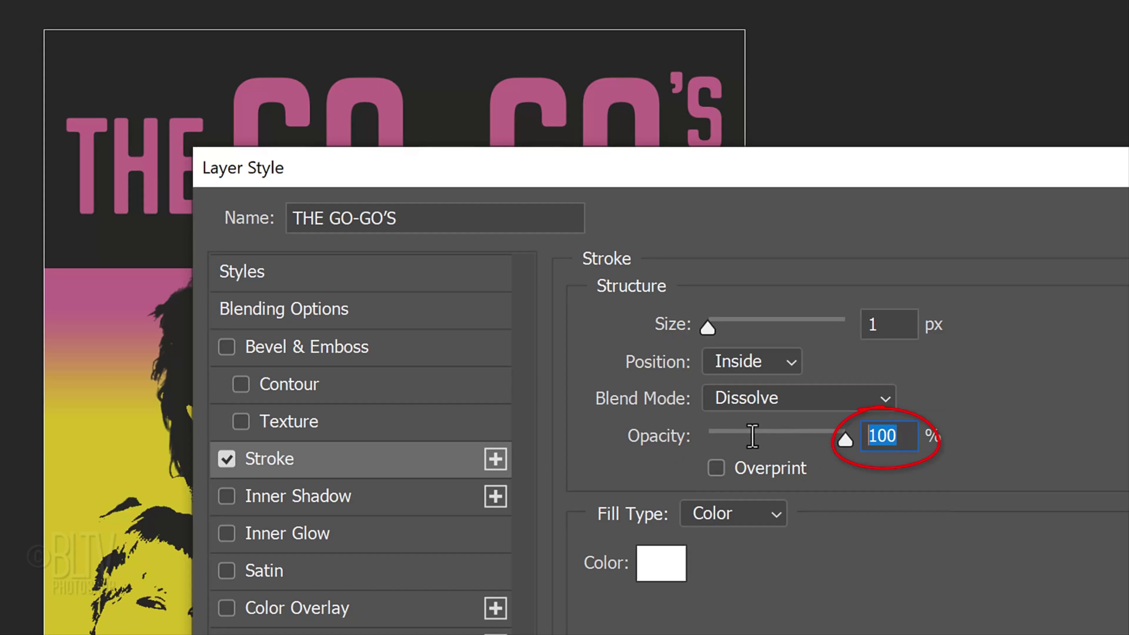
type("25")
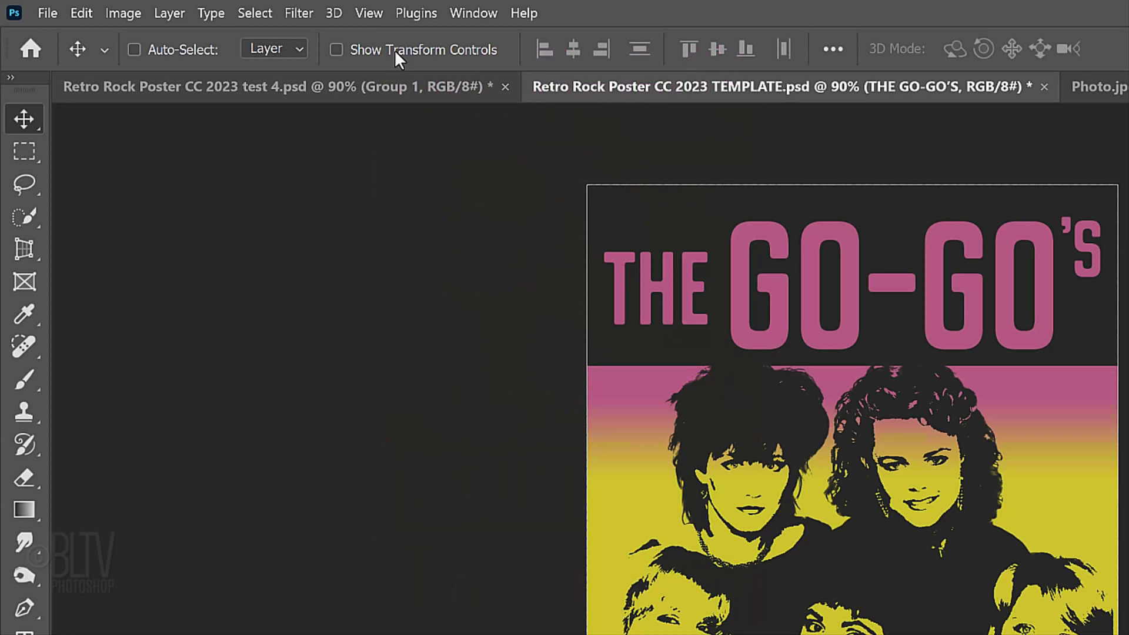
Step: Apply the Grain texture filter (Intensity 15, Contrast 0, Enlarged) to THE GO-GO'S smart object
left_click(298, 11)
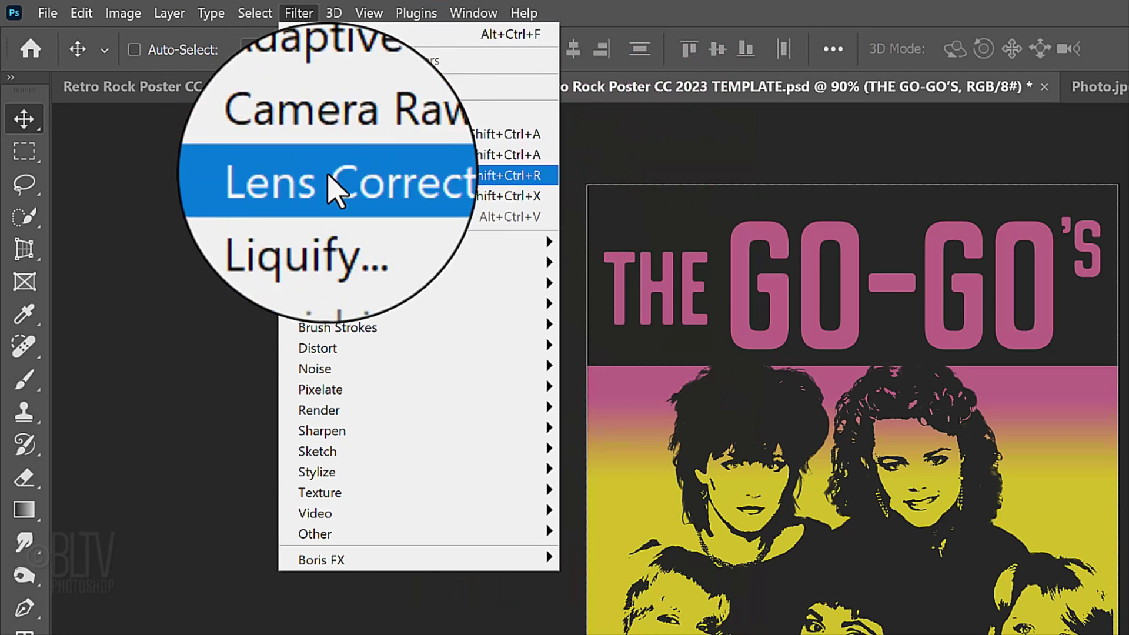
mouse_move(325, 493)
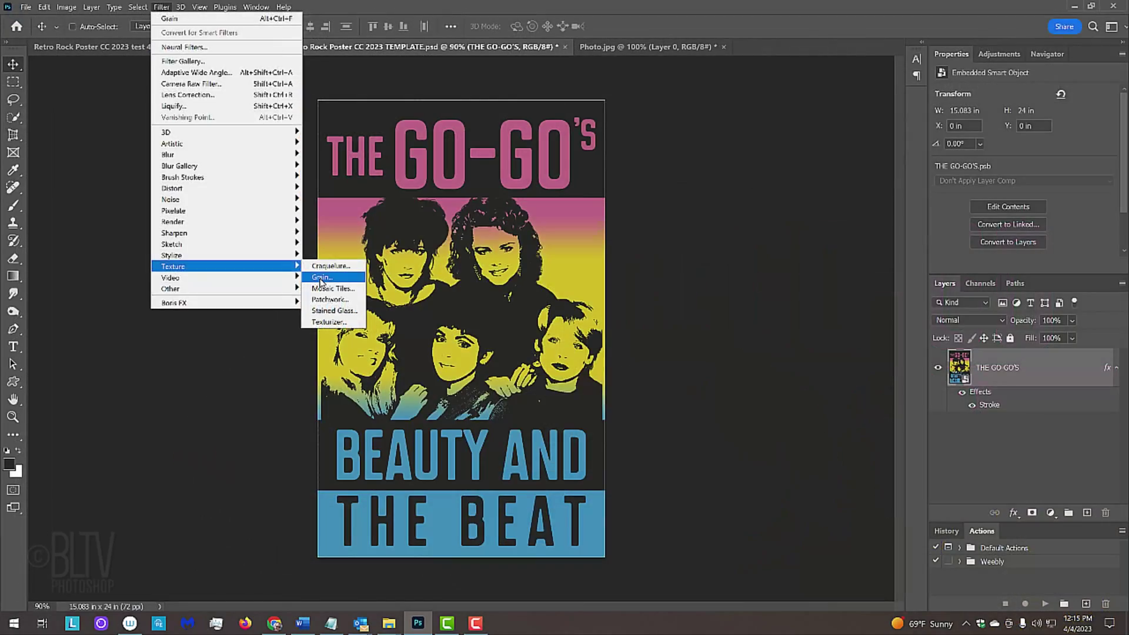
left_click(321, 279)
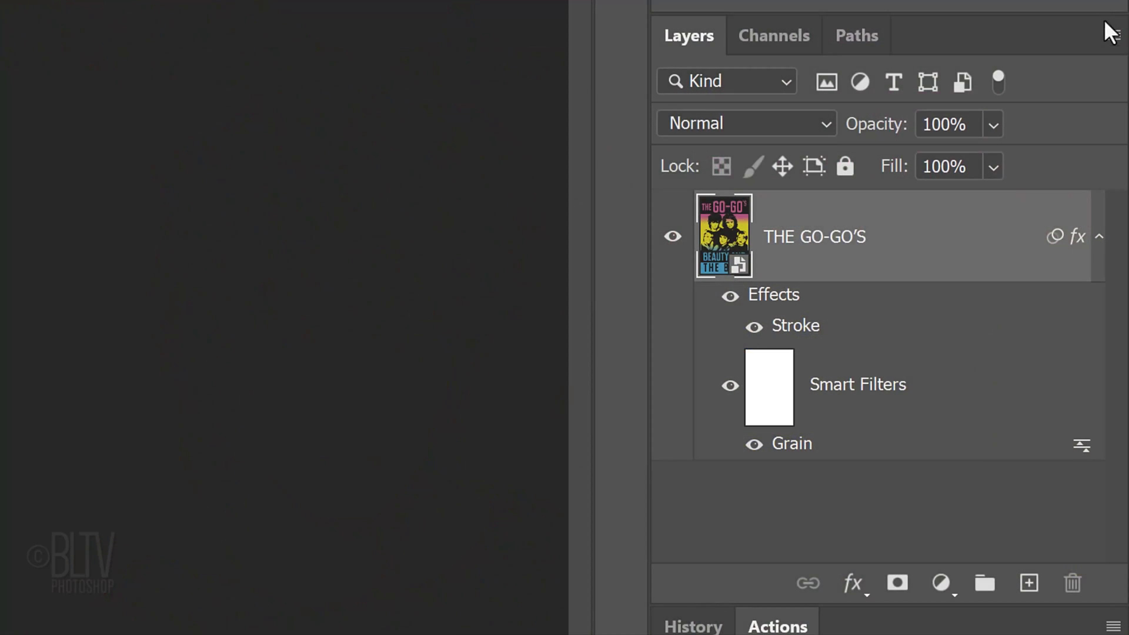
Step: Re-wrap the grainy poster as a smart object and give it a 25 px Normal stroke at 100% opacity
left_click(1107, 32)
left_click(886, 358)
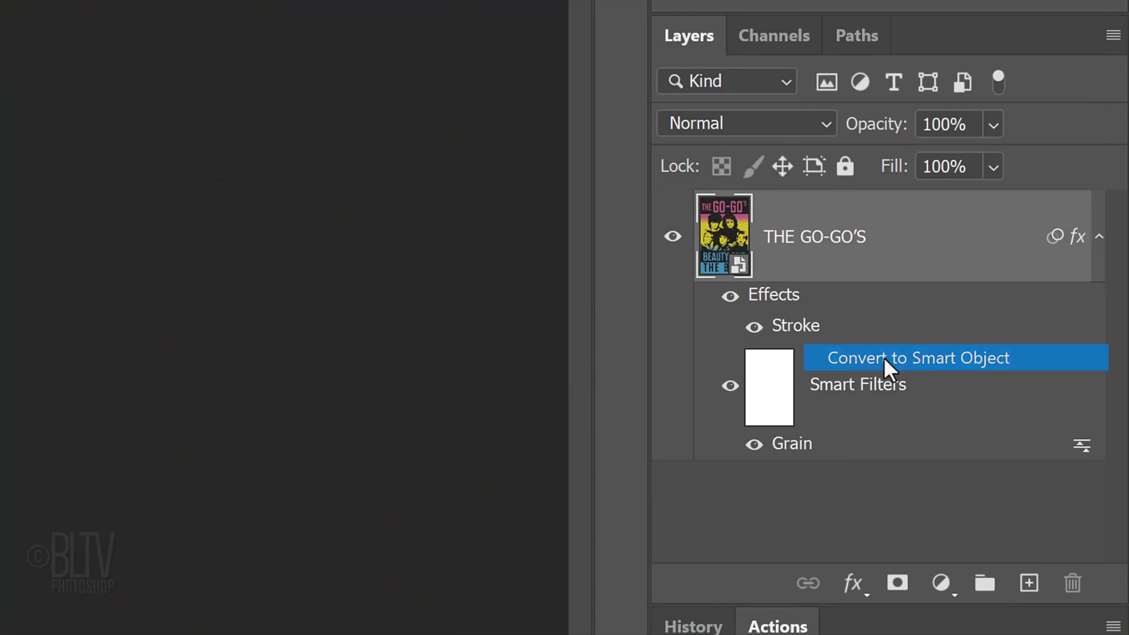
double_click(948, 238)
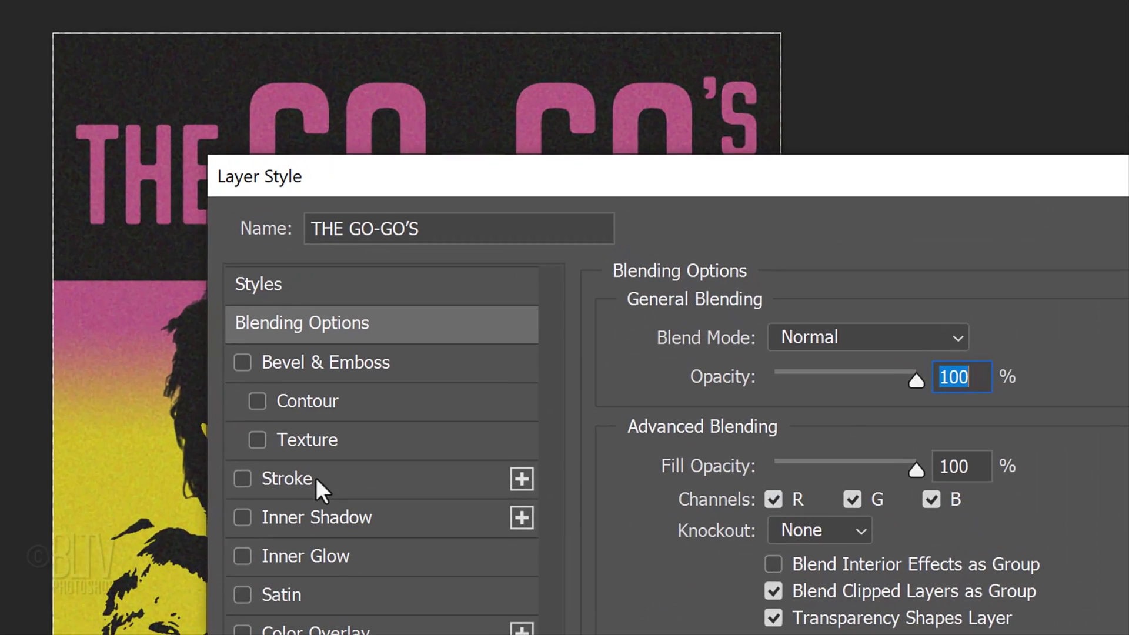
left_click(501, 253)
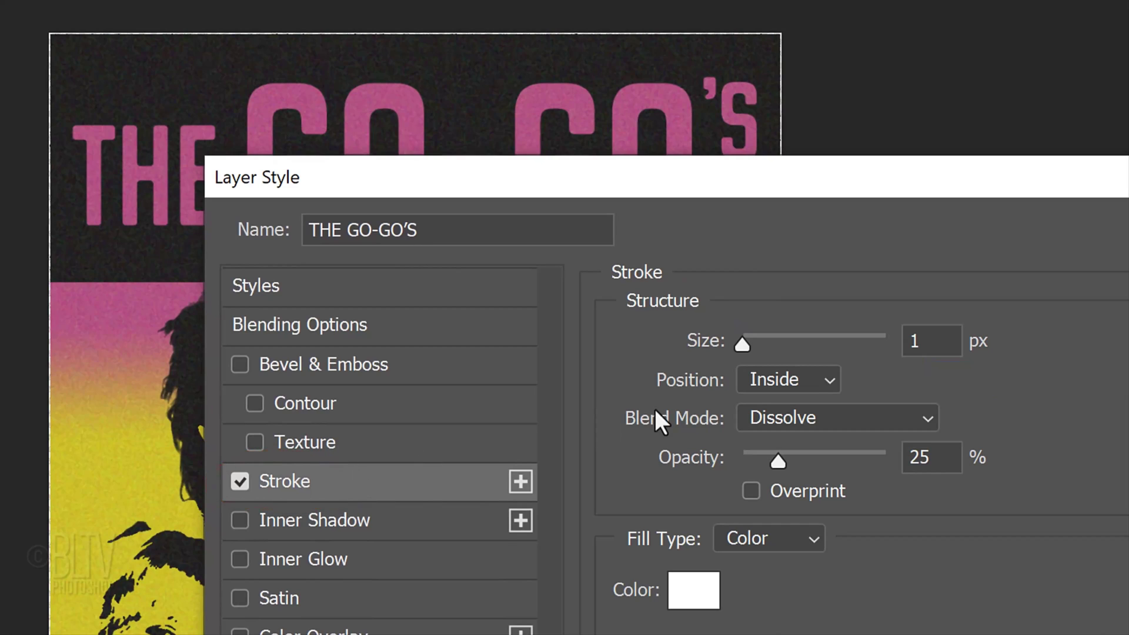
double_click(929, 340)
type("25")
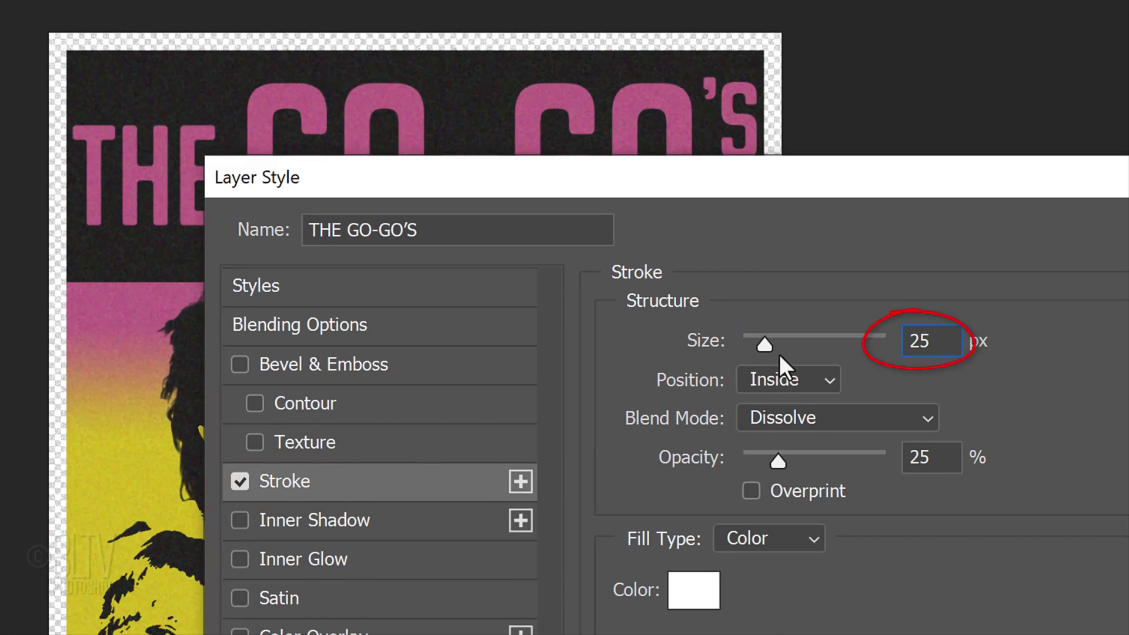
left_click(802, 417)
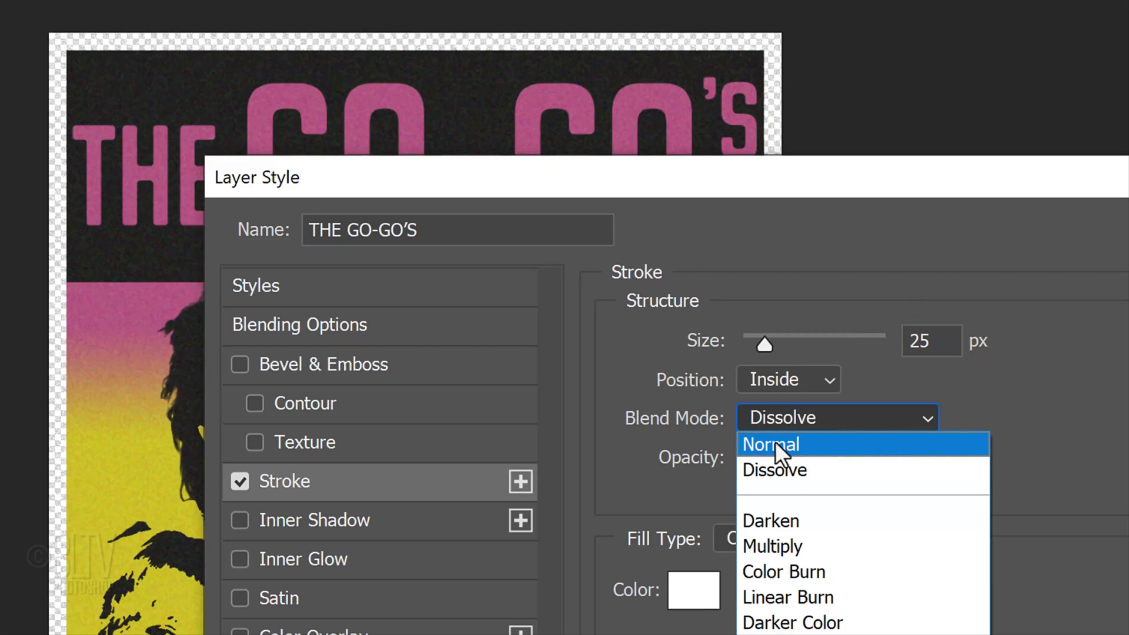
left_click(774, 445)
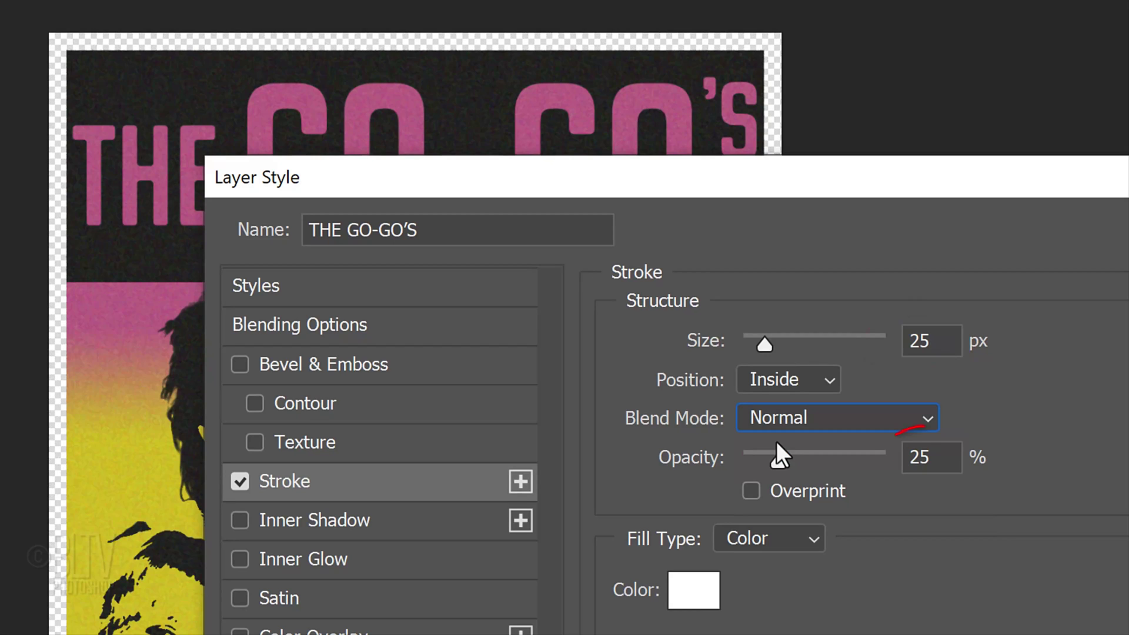
left_click_drag(777, 457, 1007, 466)
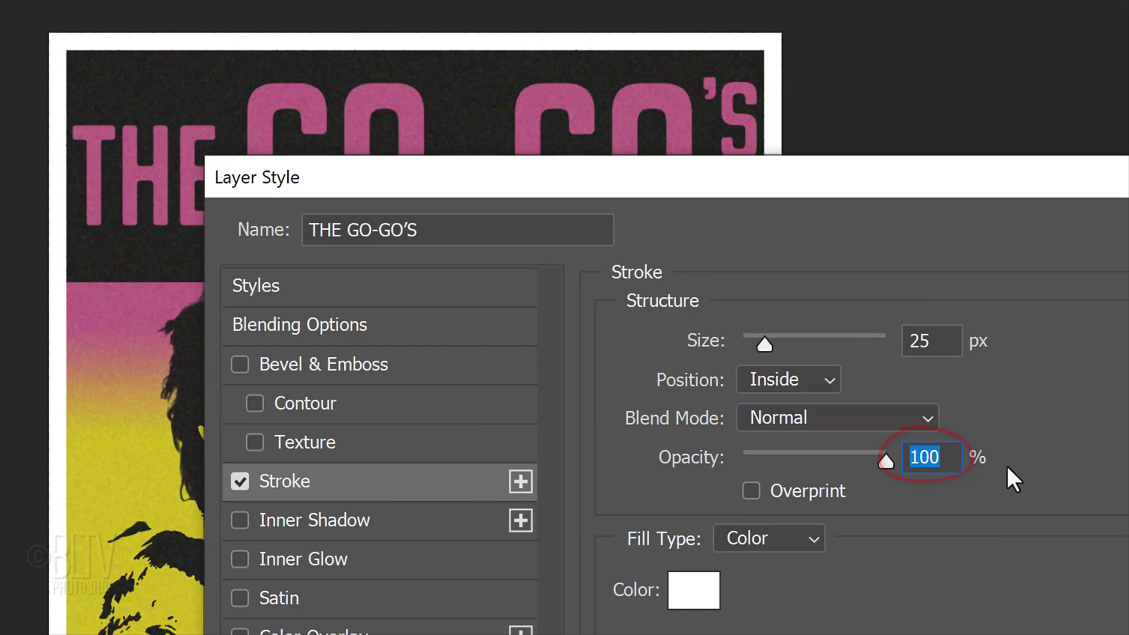